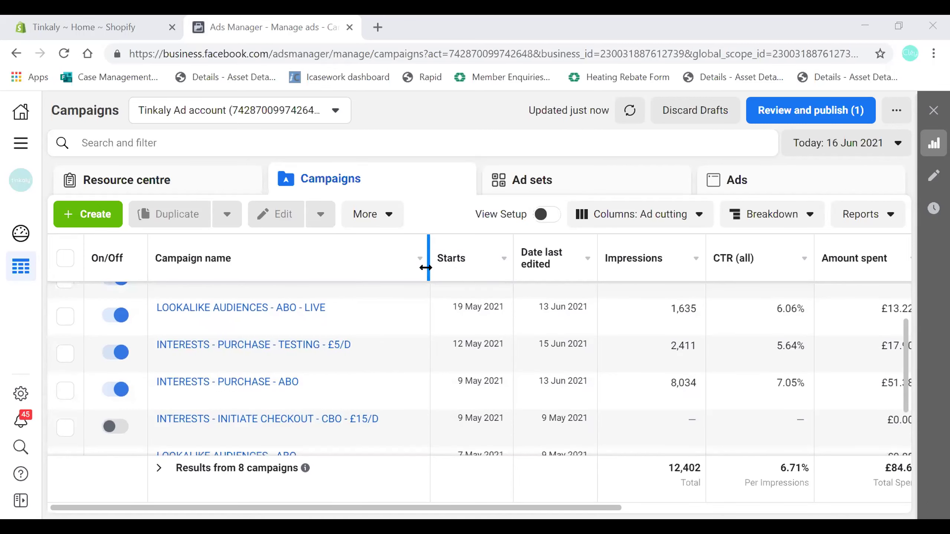
Narrow the Campaign name column so Amount spent and Cost per result fit on screen.
drag(426, 267, 349, 272)
scroll(382, 403, up, 1)
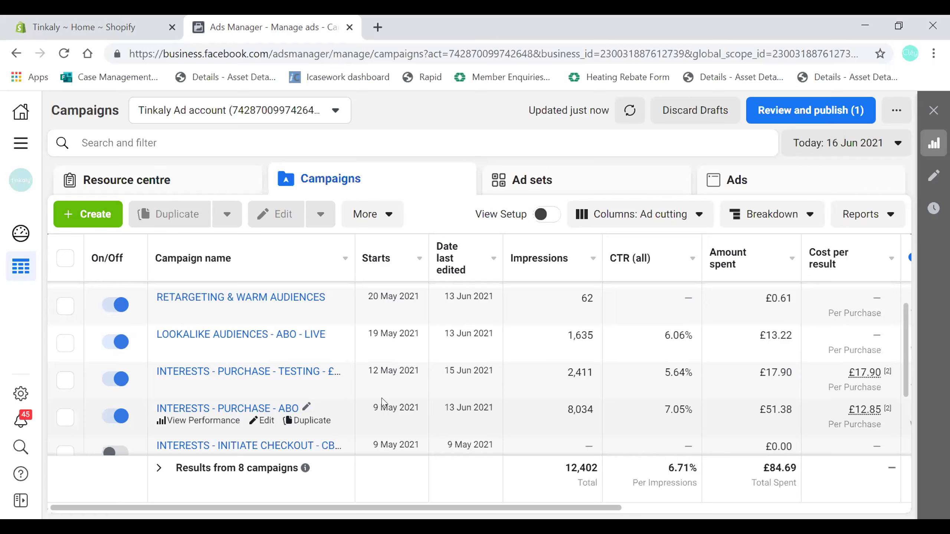
Open the INTERESTS - PURCHASE - ABO ad sets, narrow the Ad set name column, then switch to Shopify.
click(229, 409)
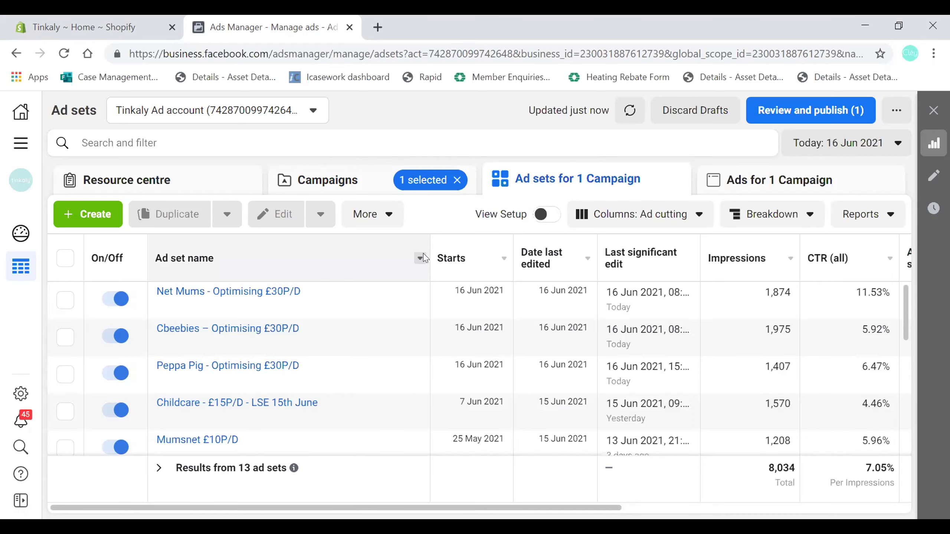
drag(429, 262, 324, 267)
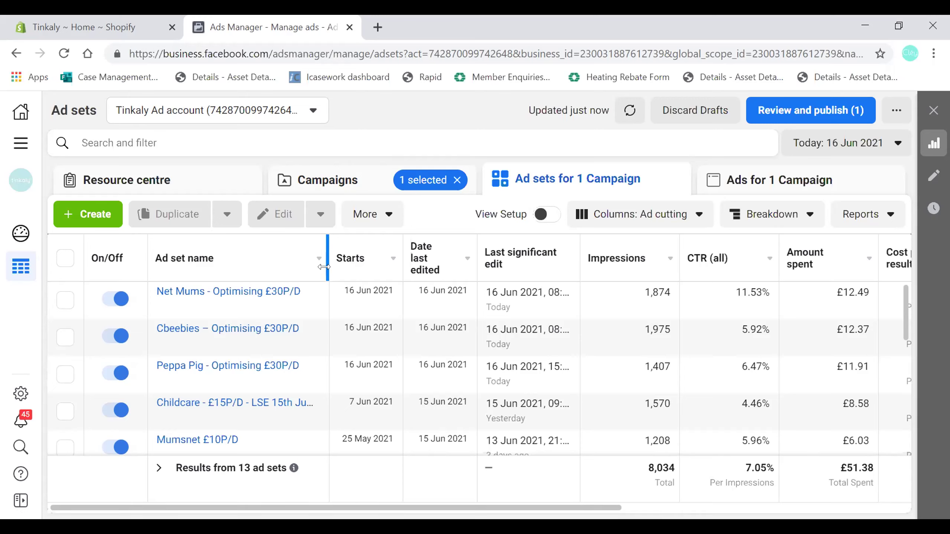
click(126, 33)
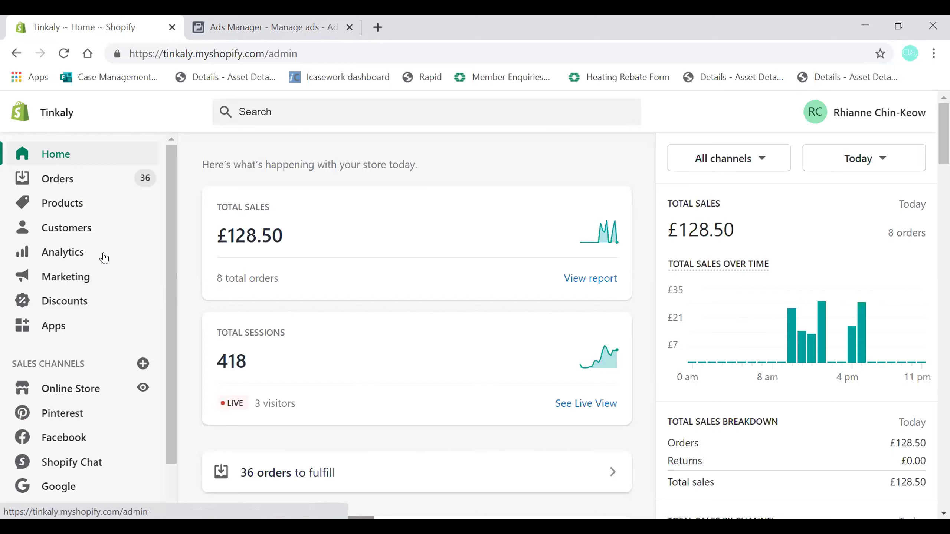
Choose a Month to date range (2021-06-01 to 2021-06-16) on Shopify's Overview dashboard.
click(149, 247)
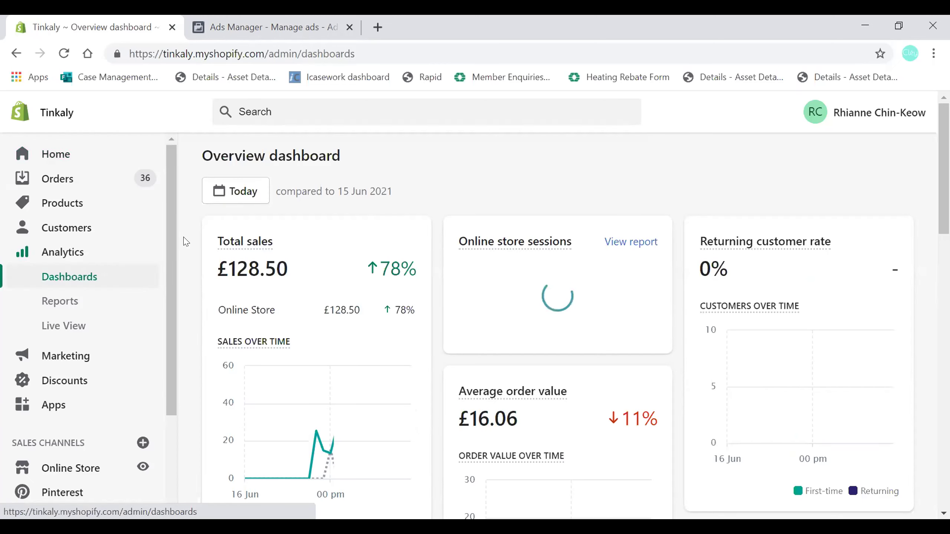
click(233, 202)
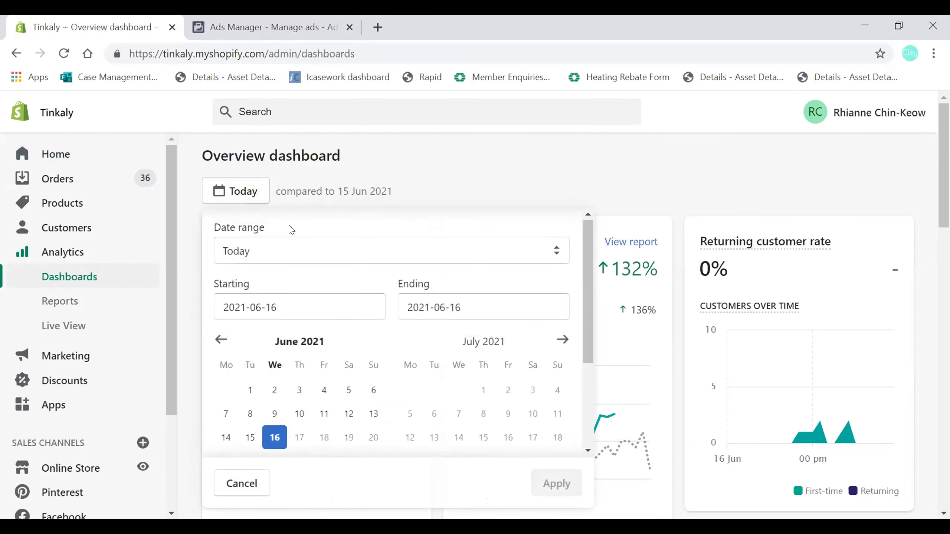
click(335, 252)
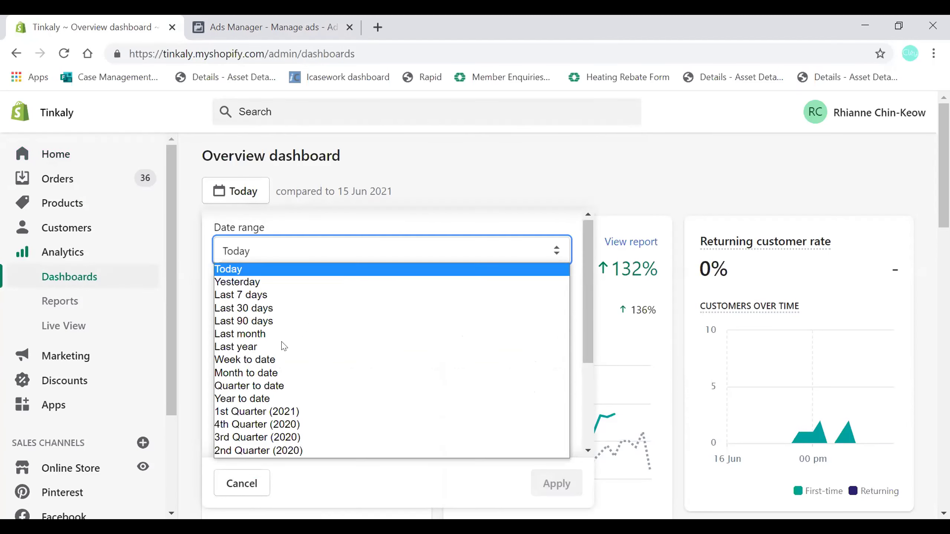
click(281, 374)
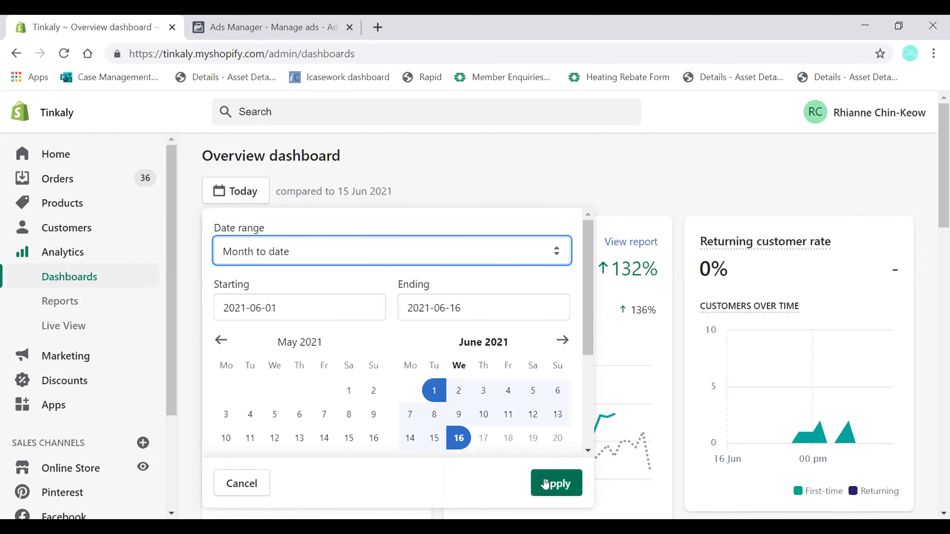
Apply the month-to-date range and review the £1,450.06 sales and 5,808 sessions figures.
click(556, 483)
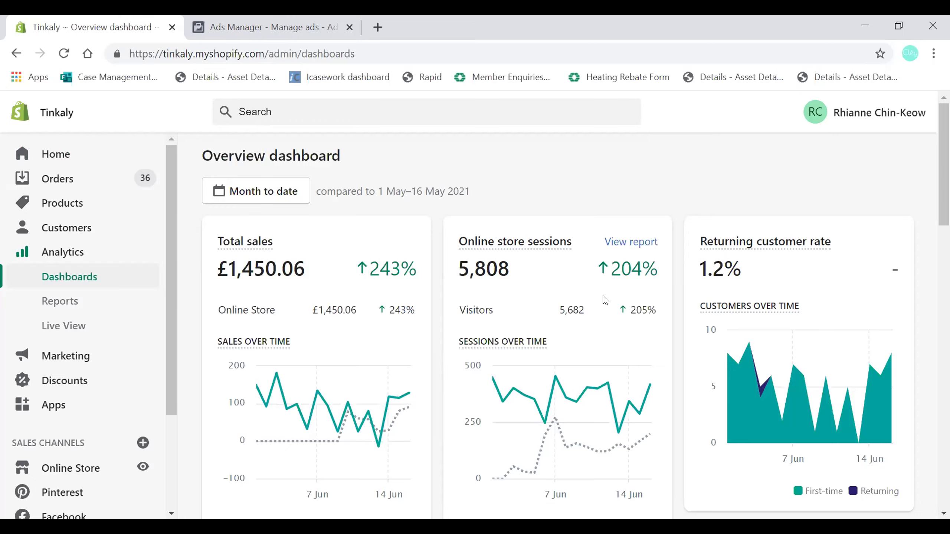
scroll(606, 300, down, 1)
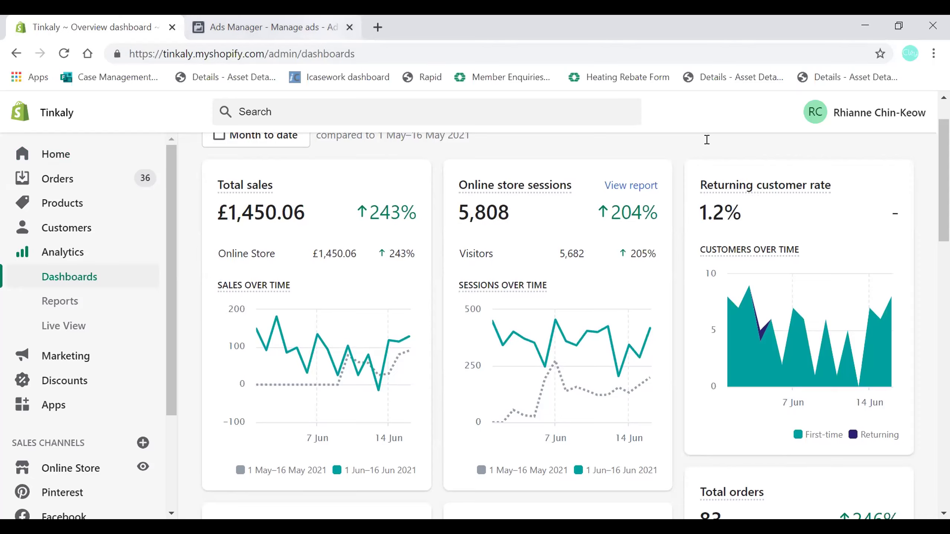
Back in Ads Manager, report on This month (1–16 Jun 2021) and return to the Campaigns table.
key(ctrl+Tab)
click(804, 146)
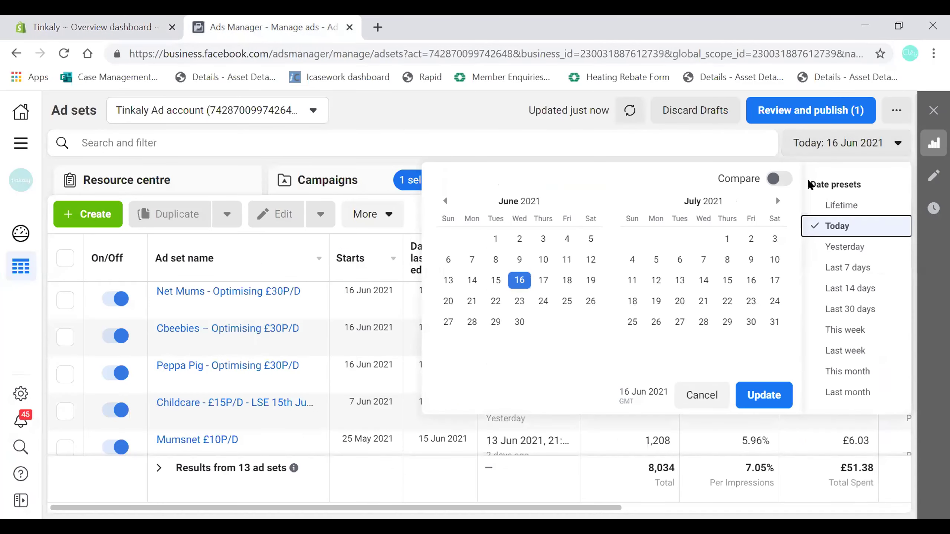
click(831, 370)
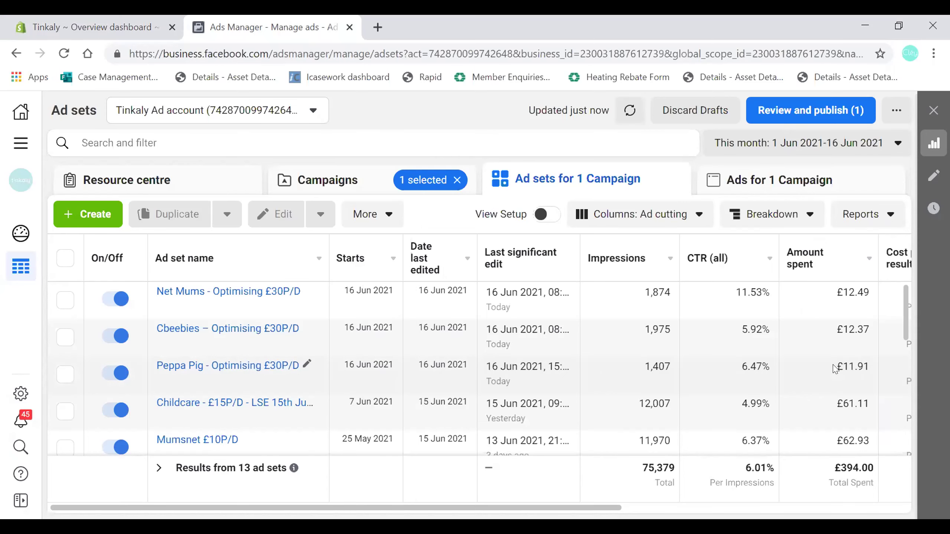
scroll(624, 330, right, 3)
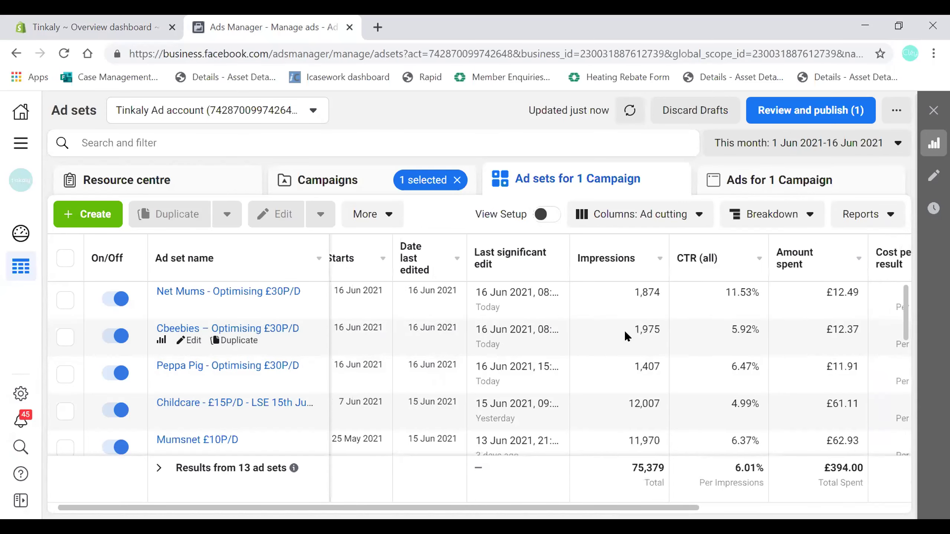
scroll(624, 329, right, 5)
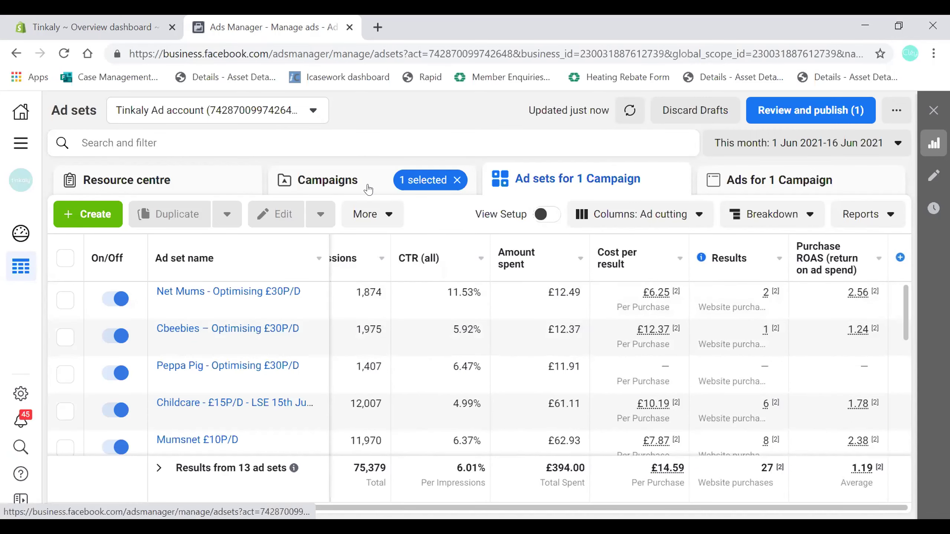
scroll(587, 339, down, 1)
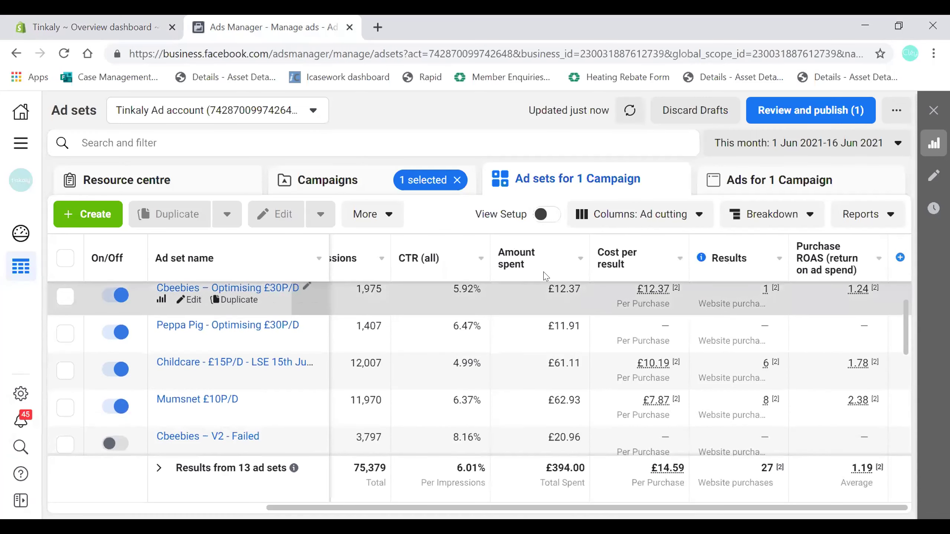
click(351, 179)
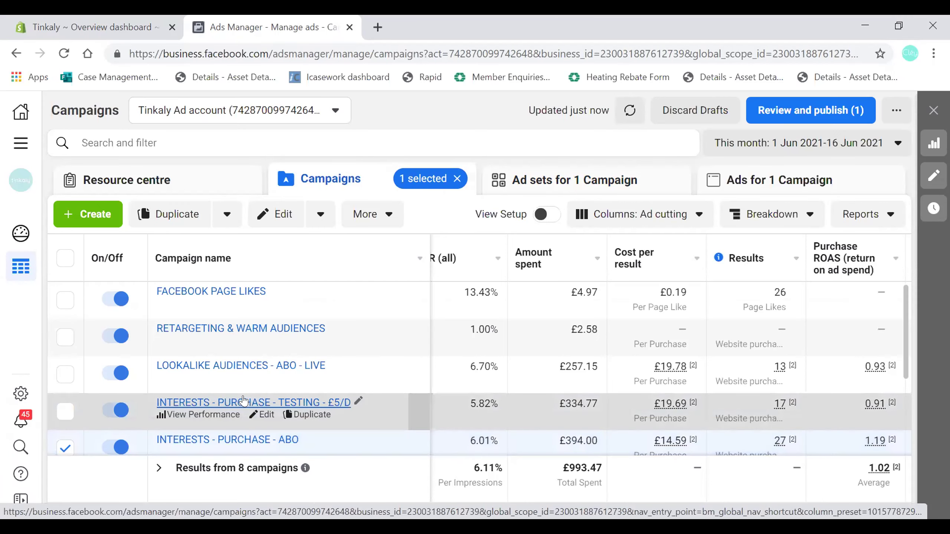
Review the ad sets of the TESTING £5/D and LOOKALIKE AUDIENCES campaigns, returning to Campaigns each time.
click(244, 399)
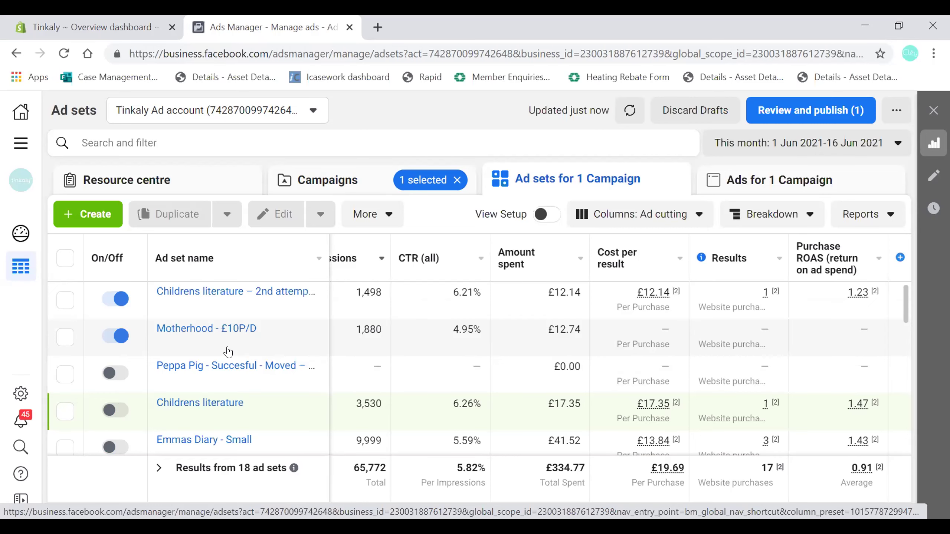
click(345, 185)
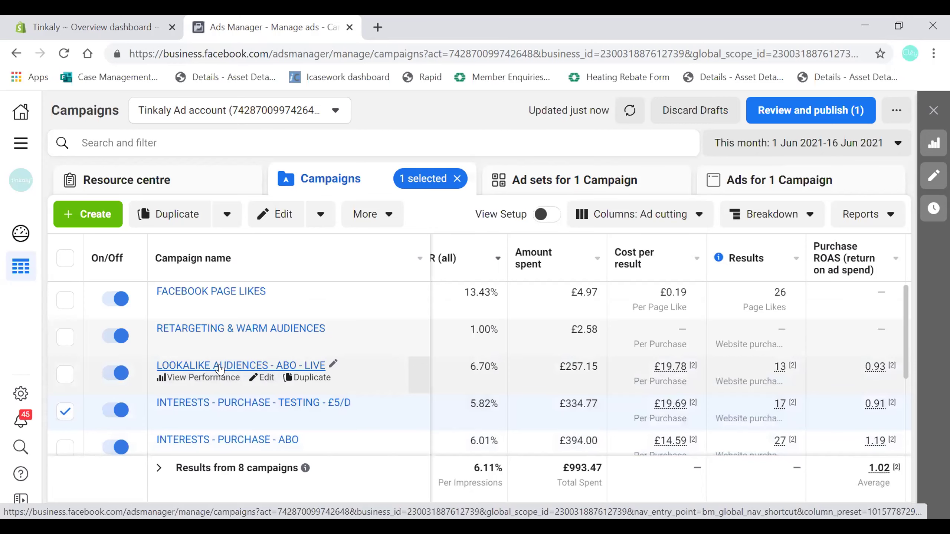
click(221, 365)
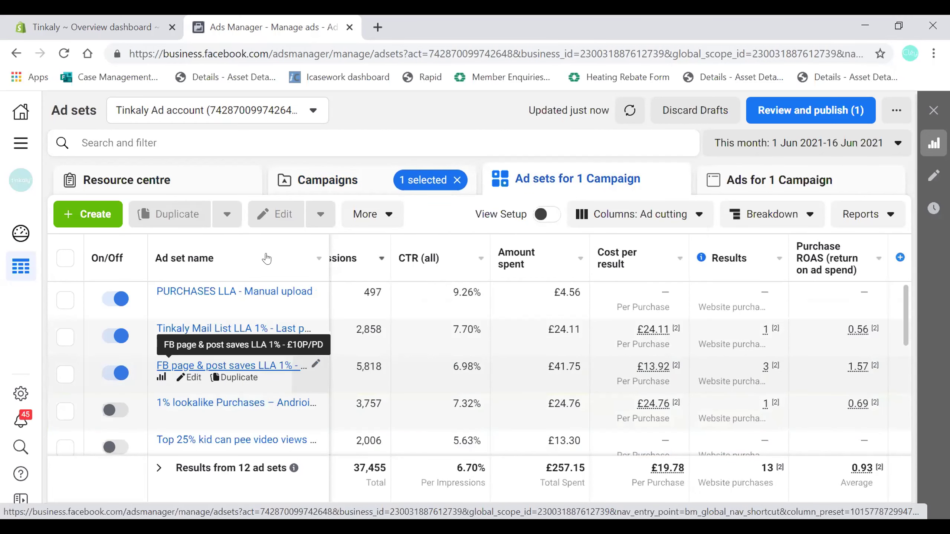
click(313, 185)
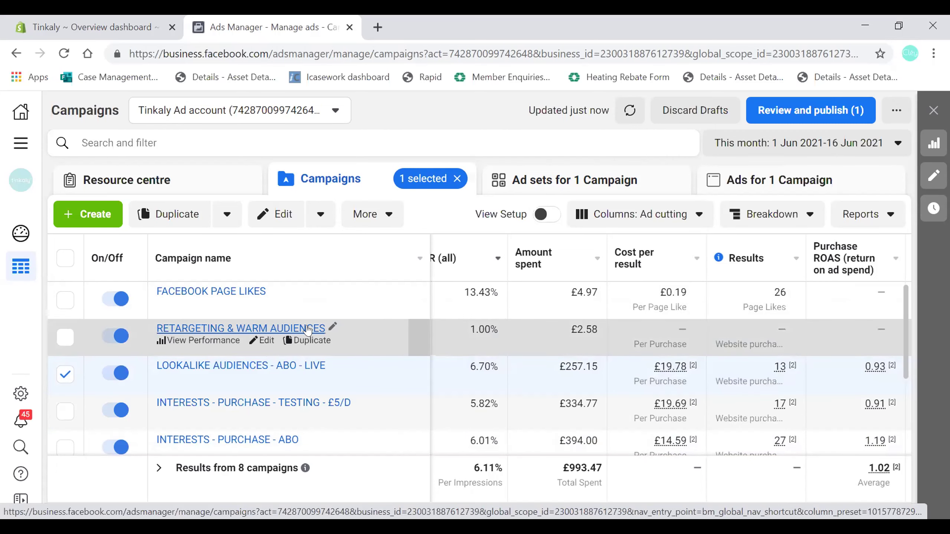
scroll(288, 367, down, 3)
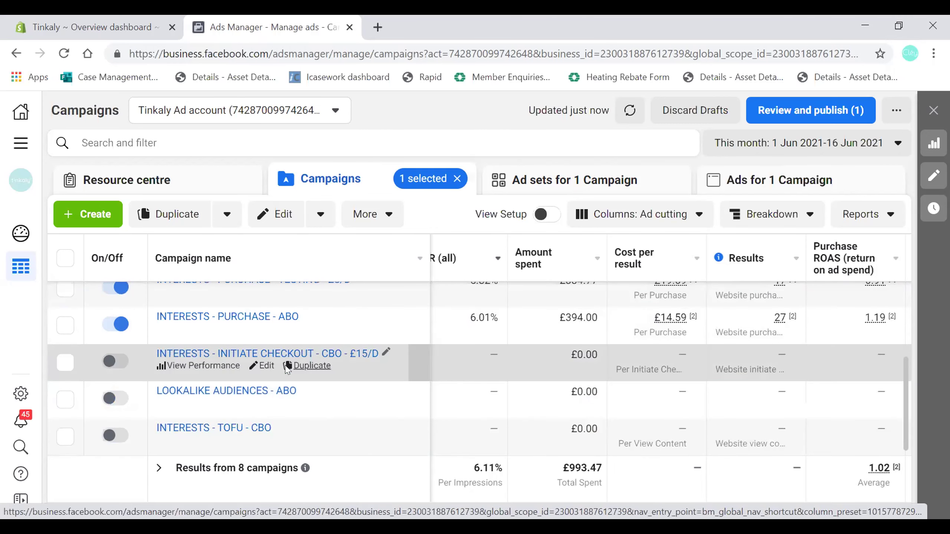
scroll(284, 369, up, 3)
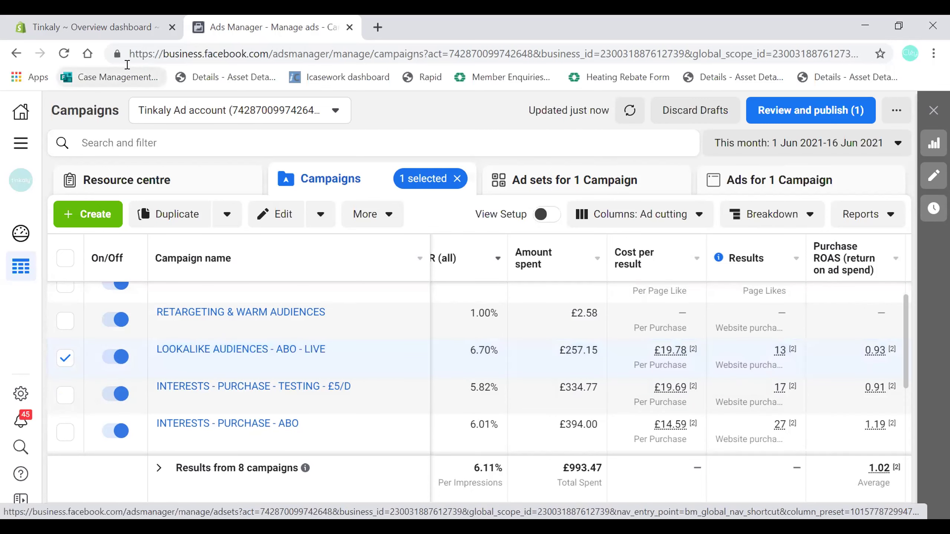
Check Shopify's conversion rate, £17.80 average order value and 83 orders, then return to Ads Manager.
click(128, 24)
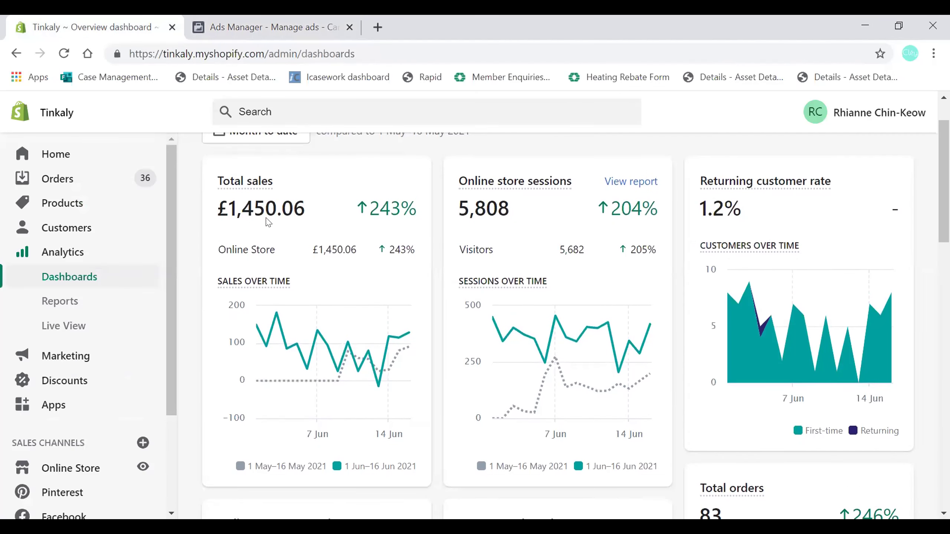
scroll(269, 222, down, 5)
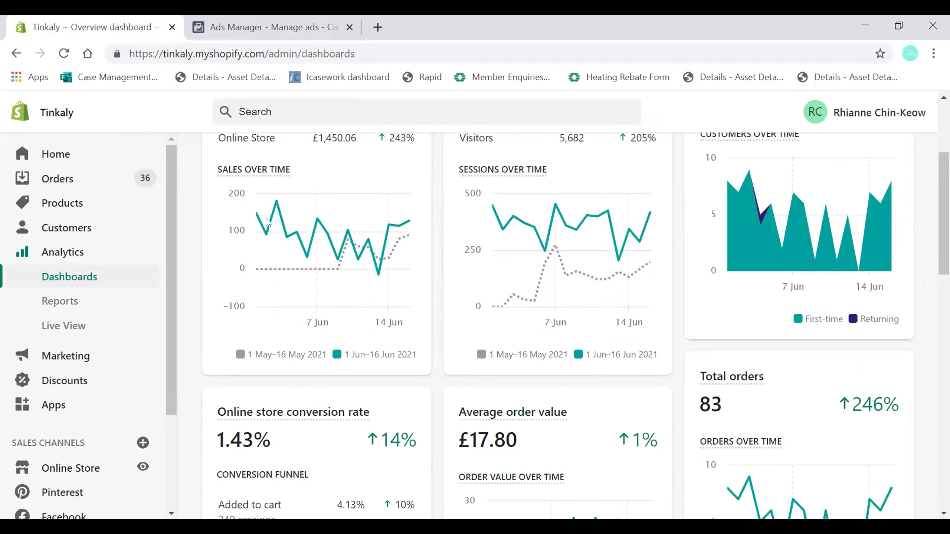
scroll(269, 222, down, 2)
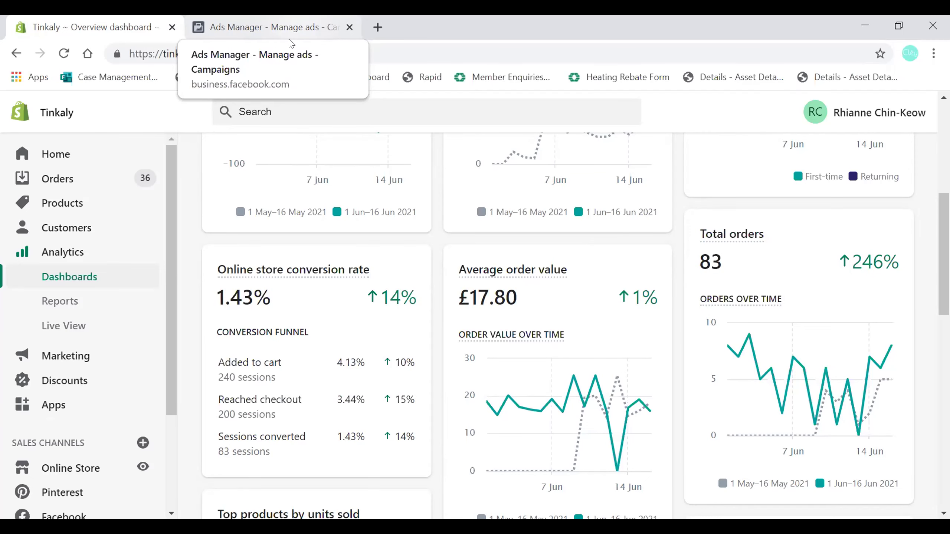
click(289, 39)
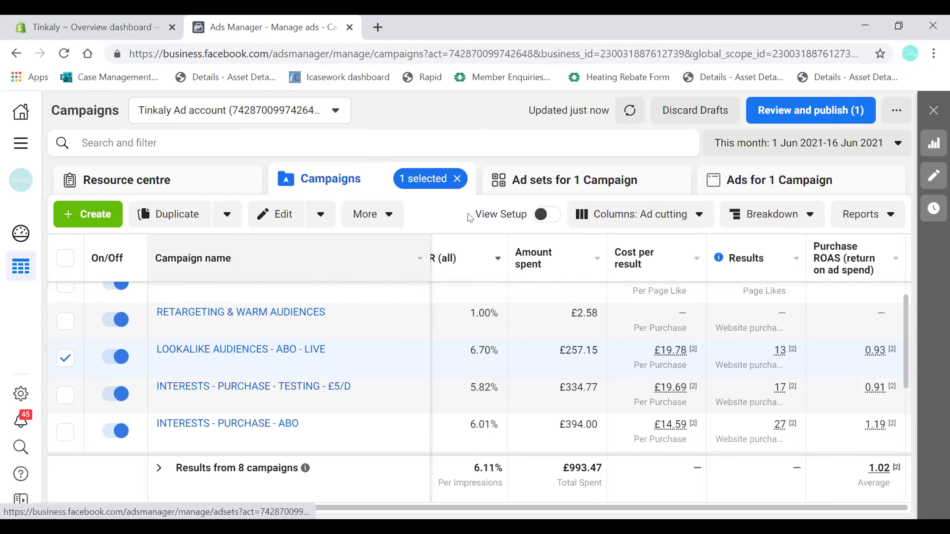
Sort the LOOKALIKE AUDIENCES - ABO - LIVE ad sets by Cost per result, review them, and return to Campaigns.
click(597, 187)
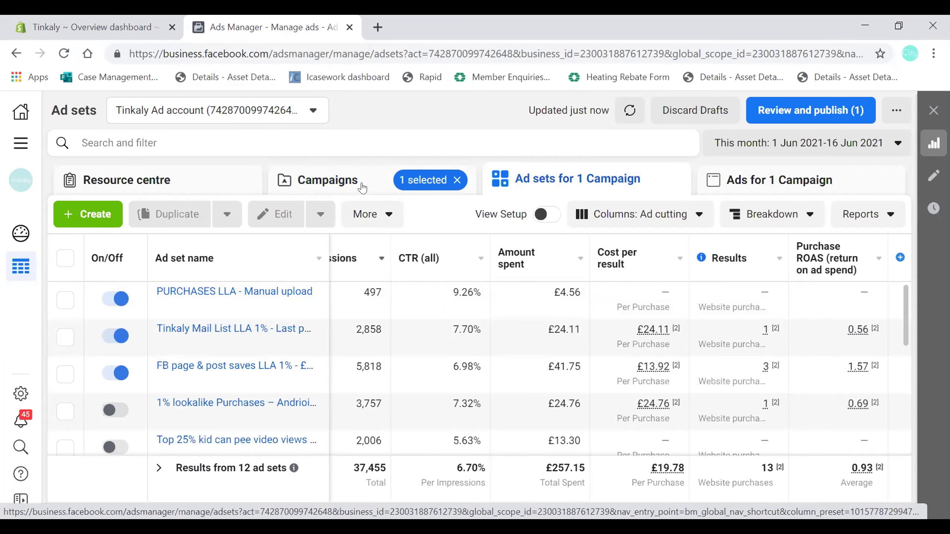
click(640, 251)
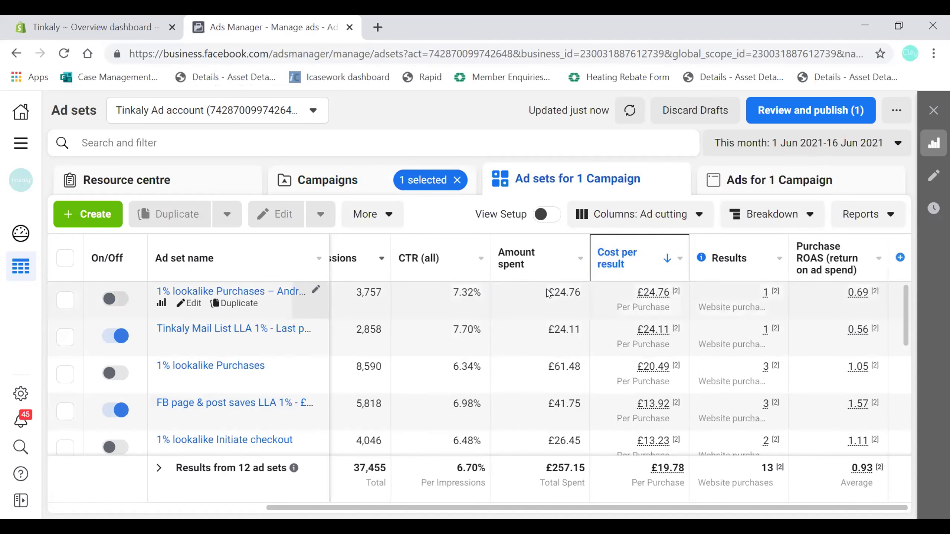
scroll(450, 370, down, 2)
scroll(450, 369, down, 1)
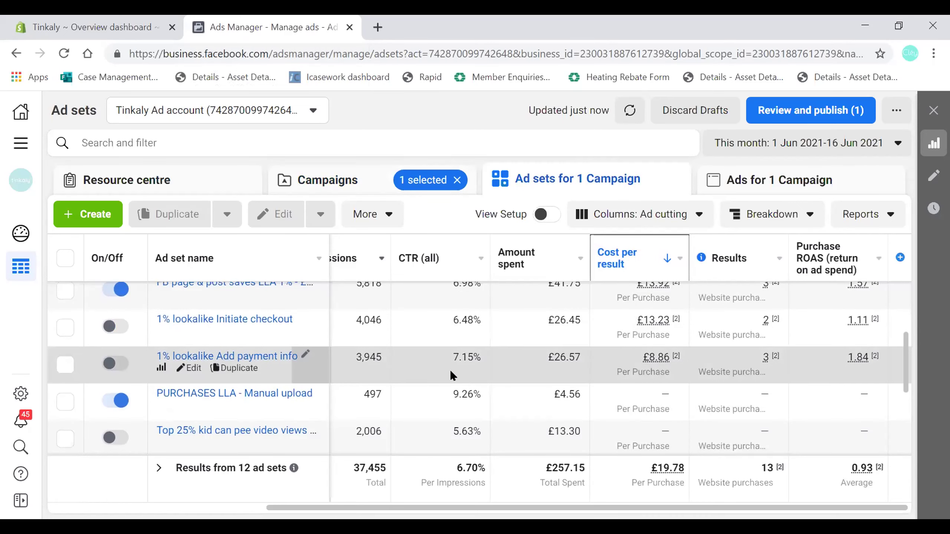
scroll(449, 369, down, 3)
scroll(449, 370, up, 5)
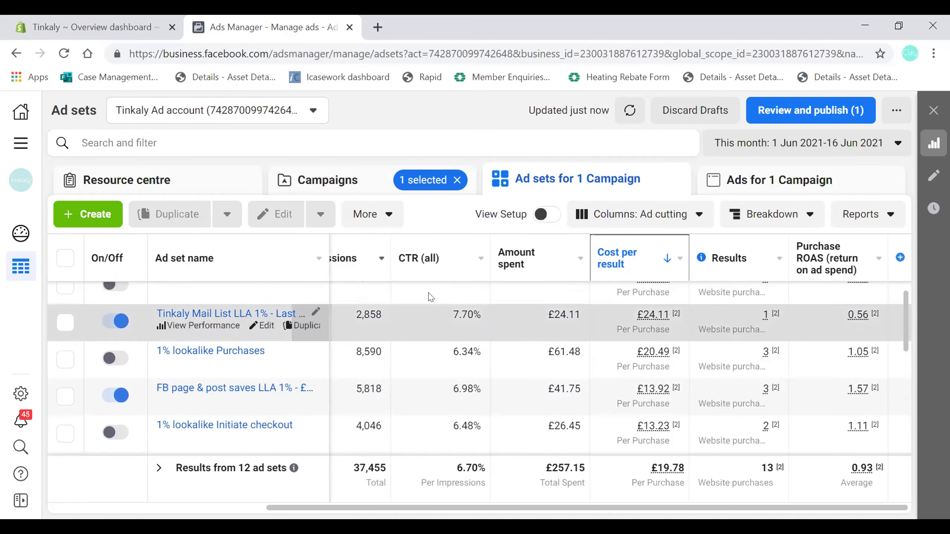
scroll(422, 321, down, 1)
scroll(422, 321, down, 3)
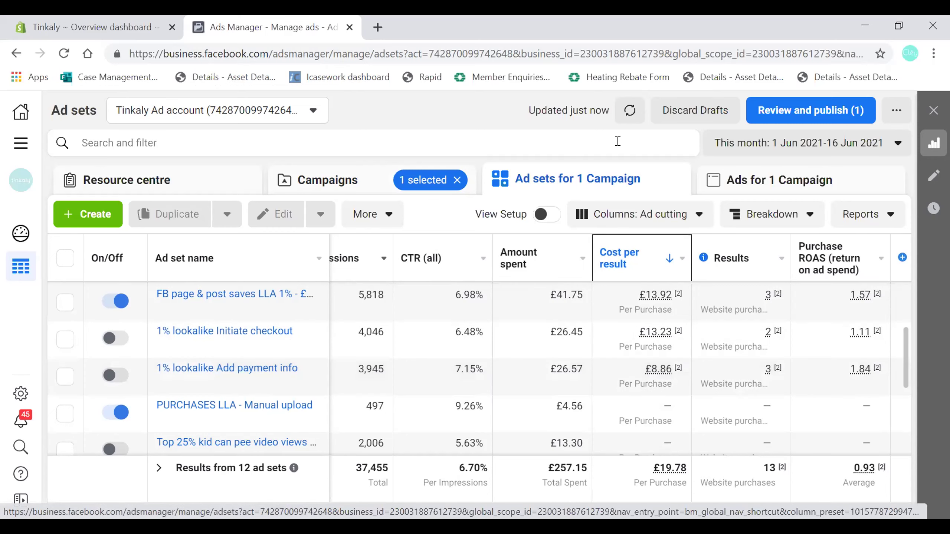
click(361, 194)
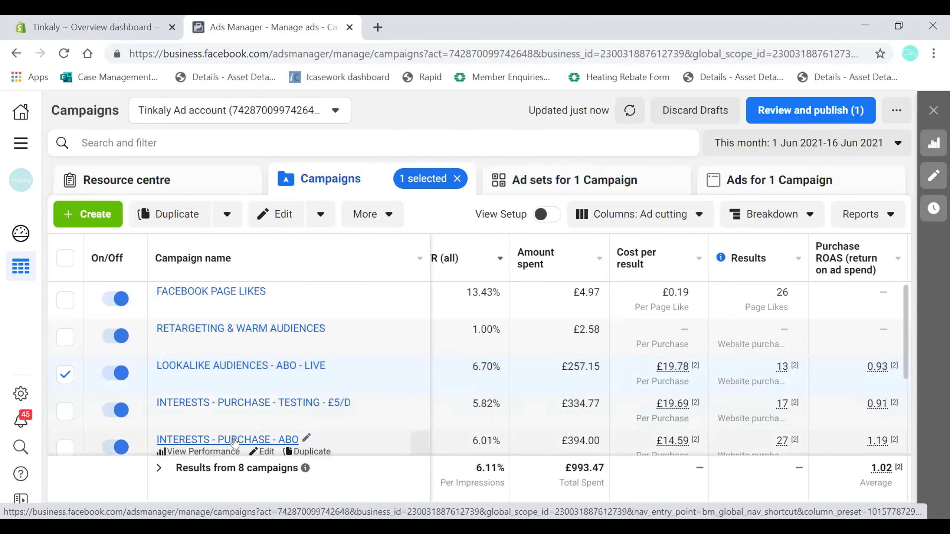
click(235, 440)
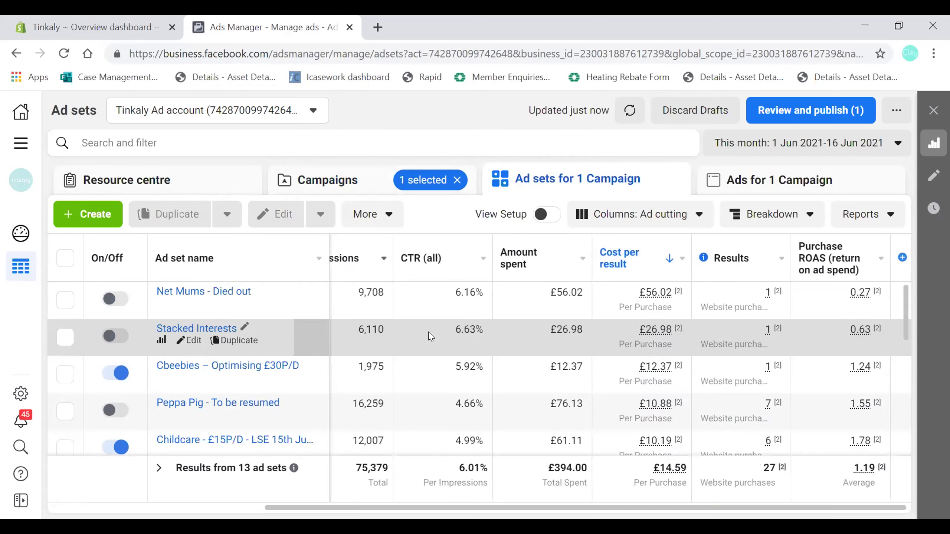
mouse_move(609, 254)
scroll(624, 414, down, 2)
scroll(624, 414, up, 1)
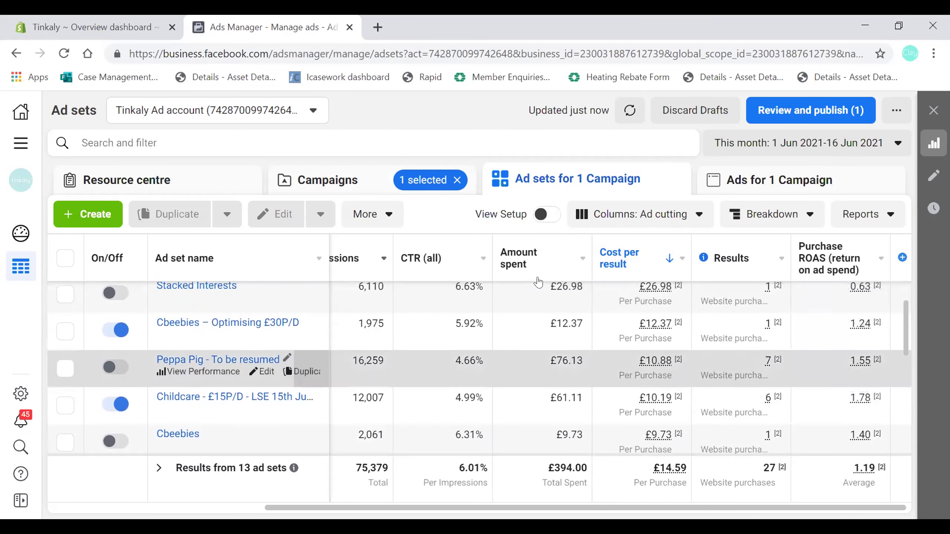
click(361, 179)
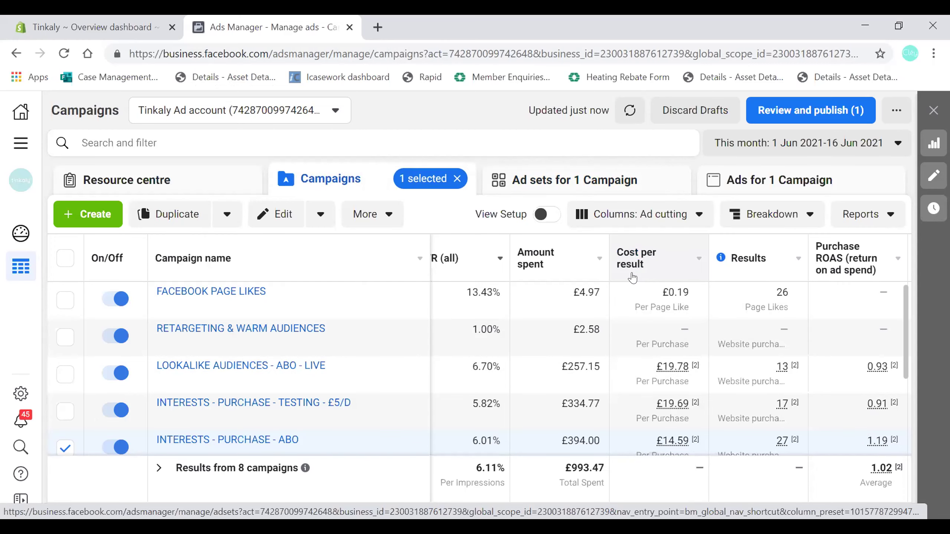
click(138, 27)
scroll(329, 265, up, 8)
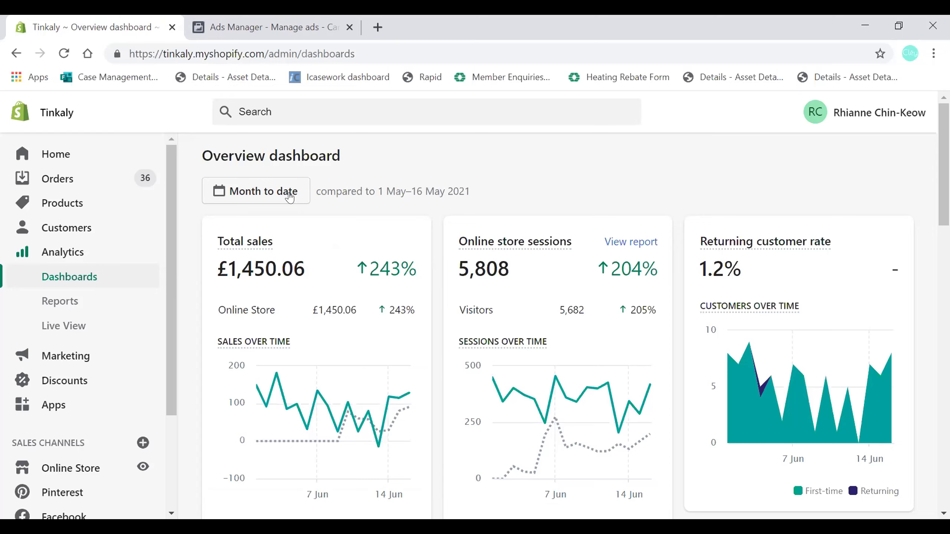
click(307, 45)
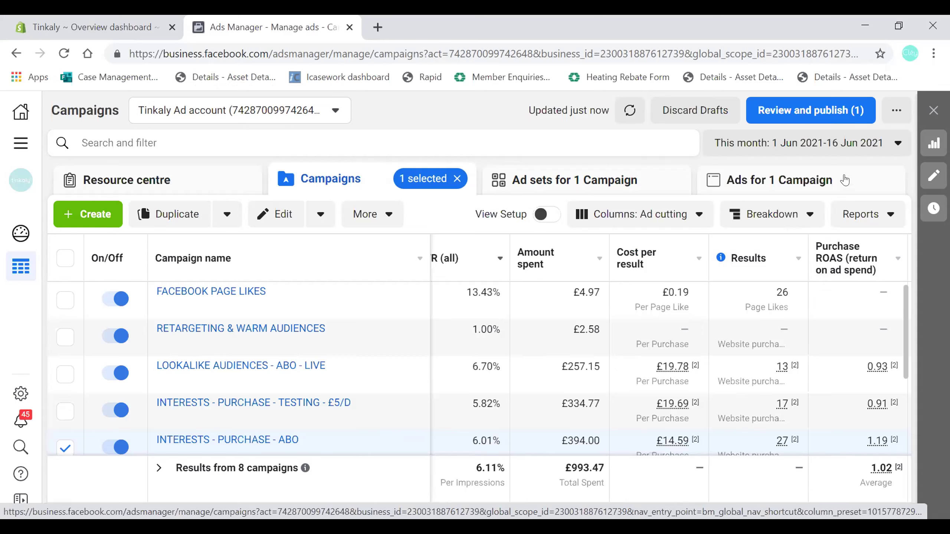
Clear the campaign selection and list all 354 ads sorted by amount spent, highest first.
click(457, 179)
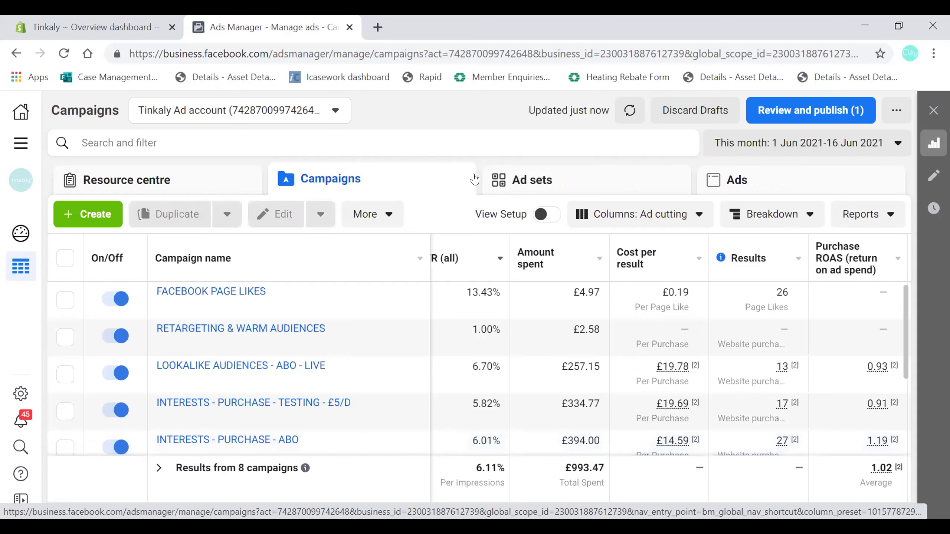
click(729, 179)
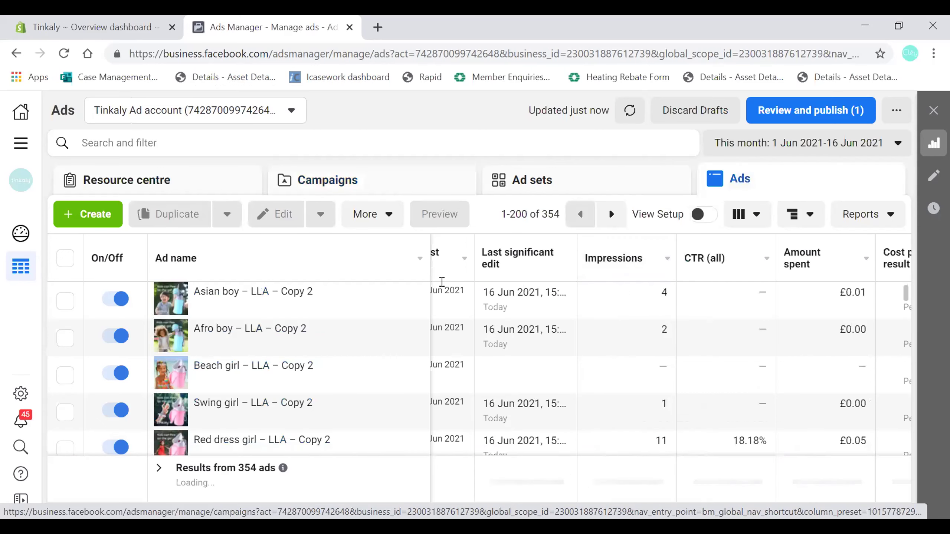
click(820, 257)
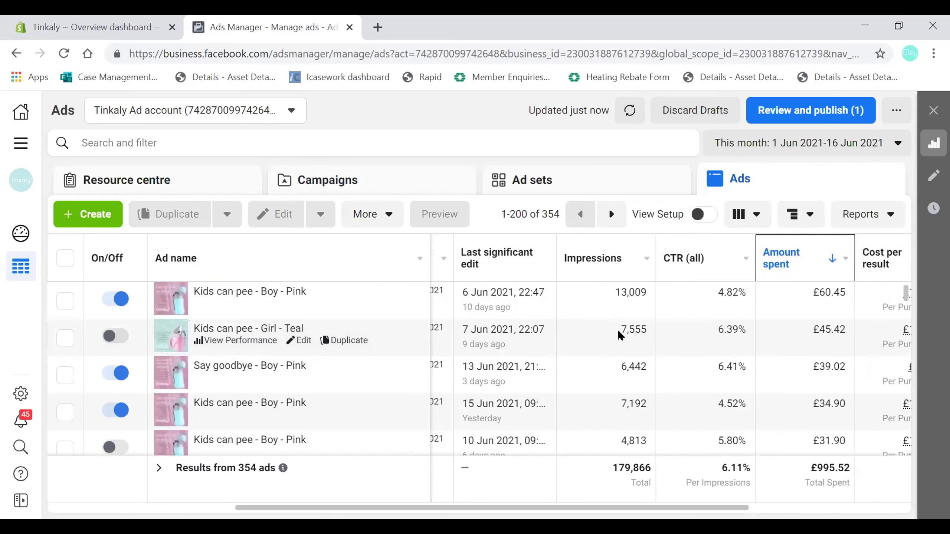
scroll(623, 331, right, 3)
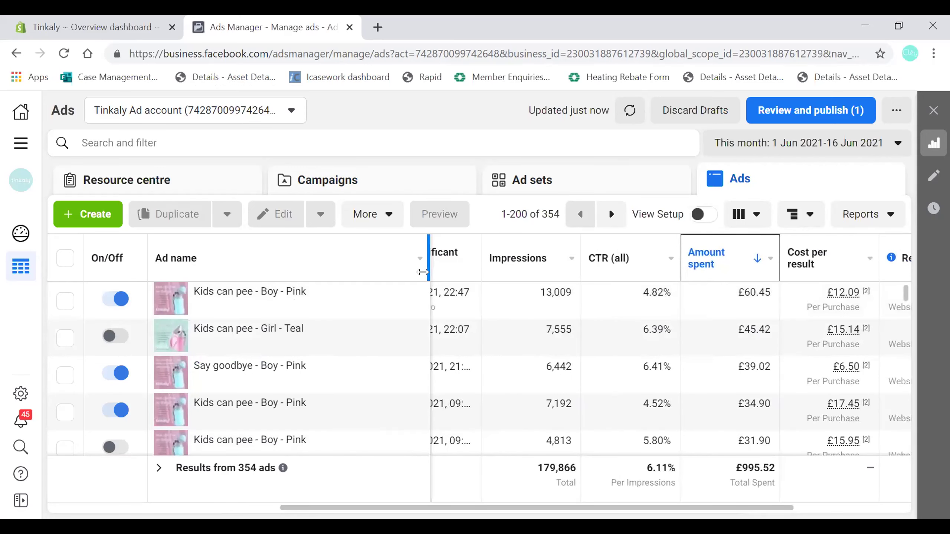
Filter the ads list by searching 'active' and applying Ad Delivery is Active, leaving 65 ads.
click(363, 150)
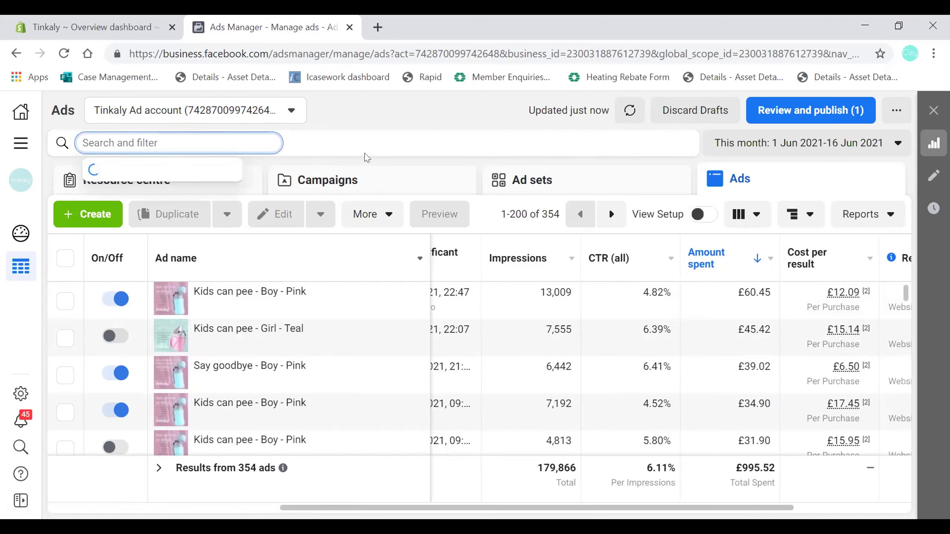
text(ctive)
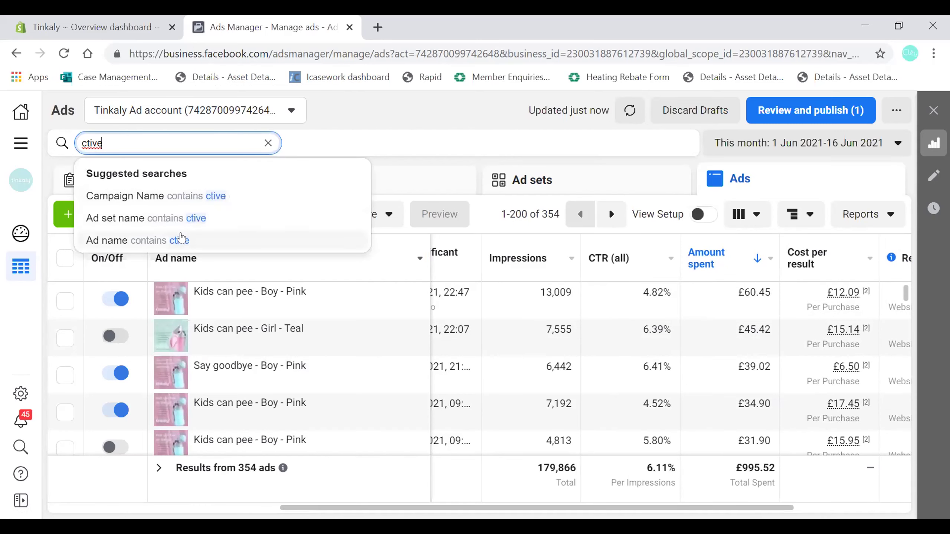
click(80, 143)
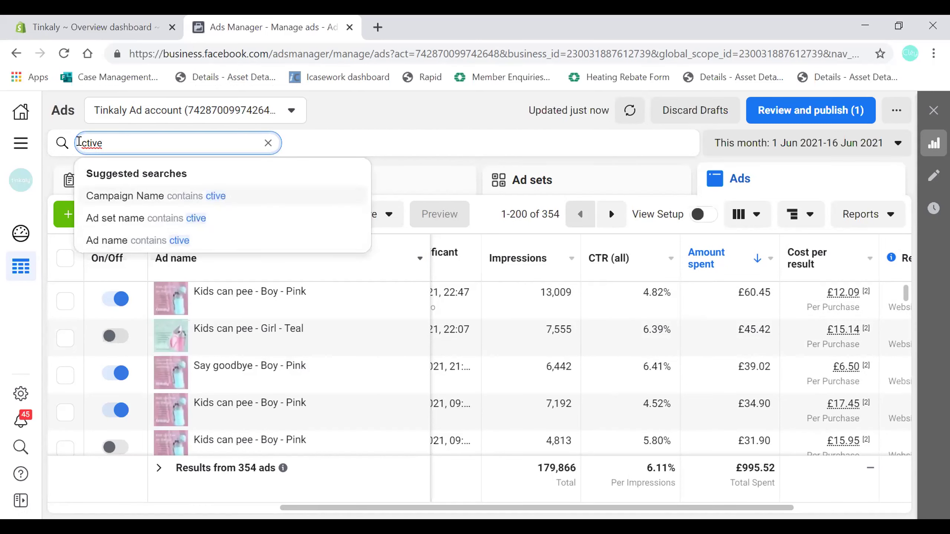
text(a)
double_click(80, 142)
text(acti)
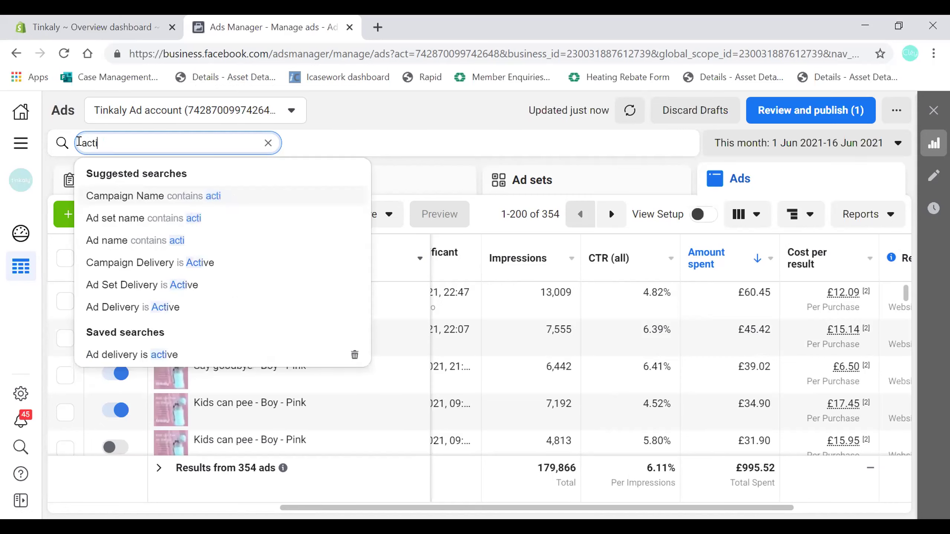
text(ve)
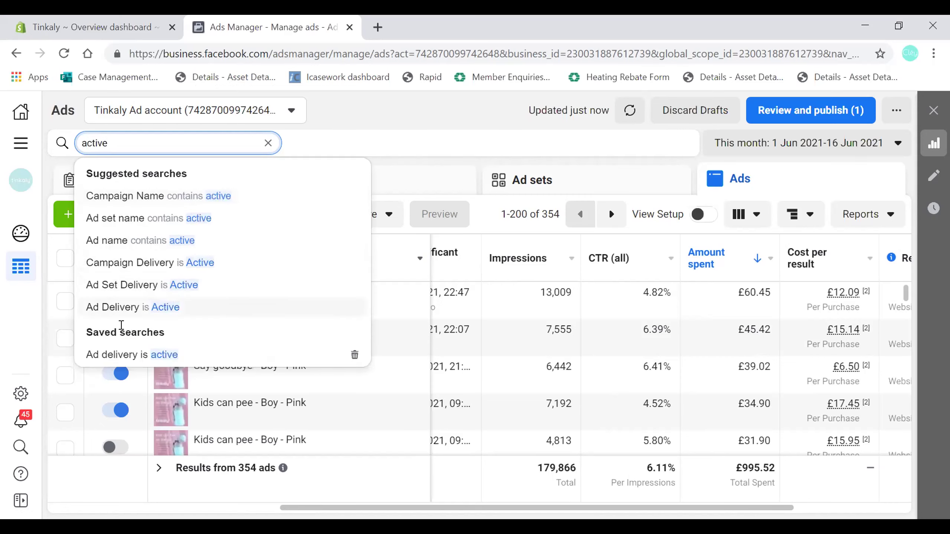
click(123, 355)
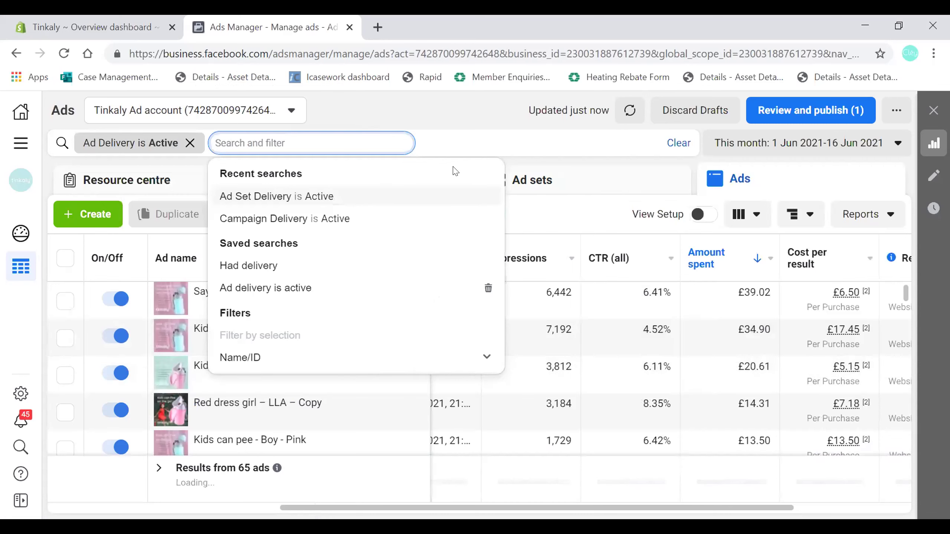
click(477, 124)
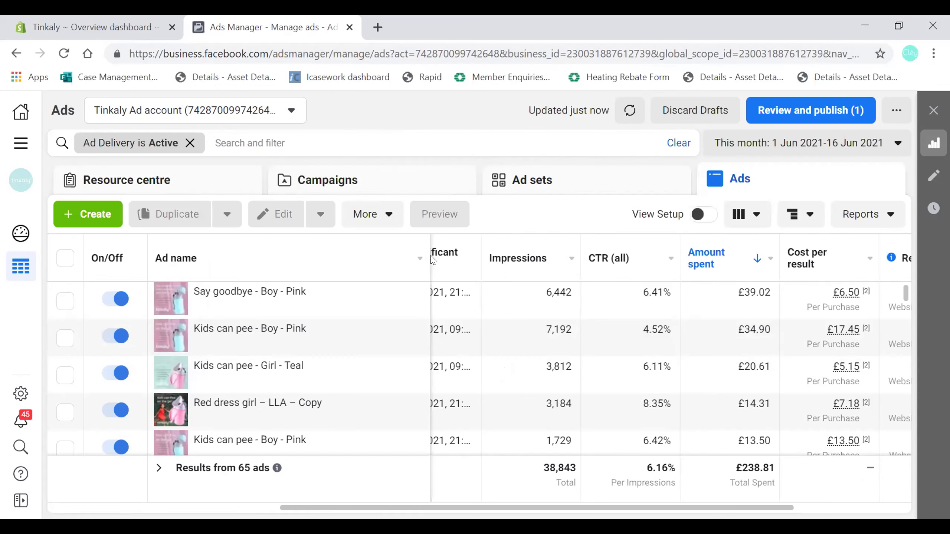
drag(431, 259, 322, 259)
scroll(495, 361, down, 3)
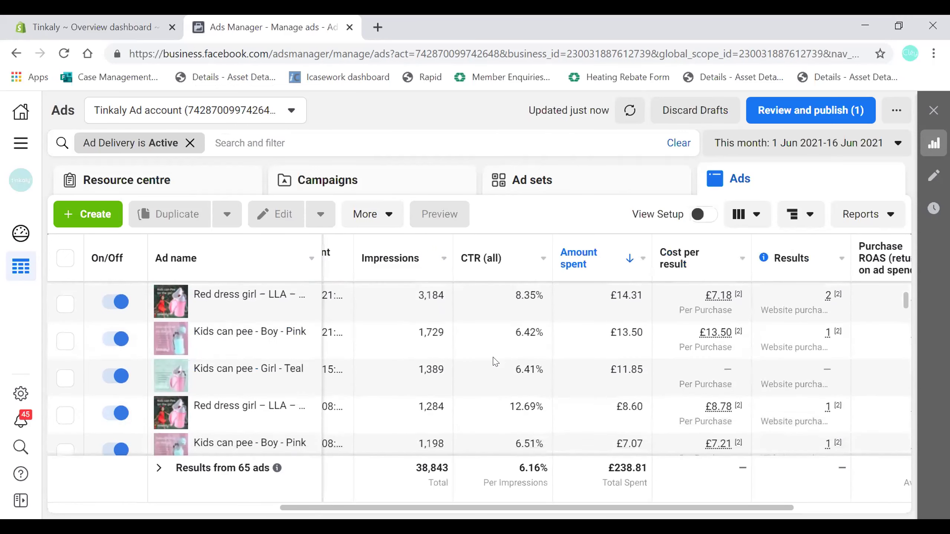
scroll(494, 361, down, 1)
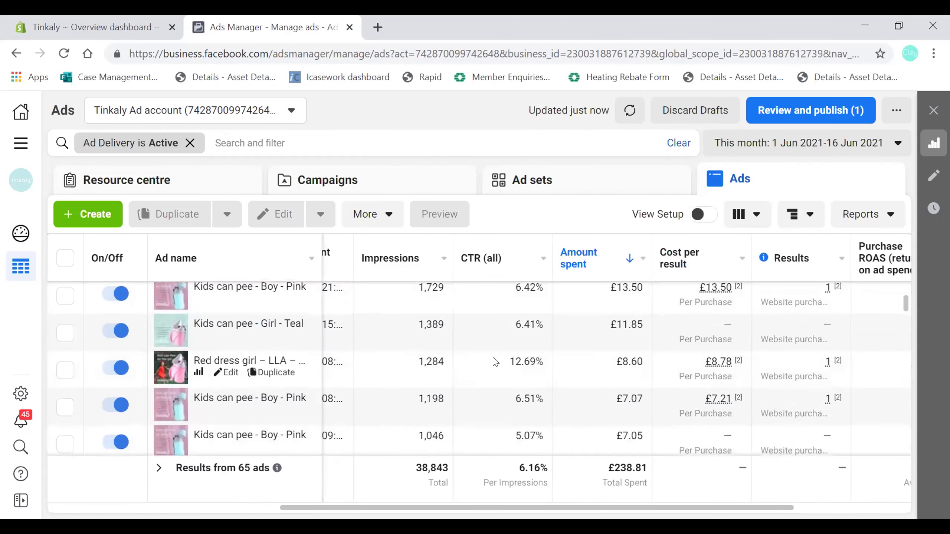
scroll(493, 361, up, 1)
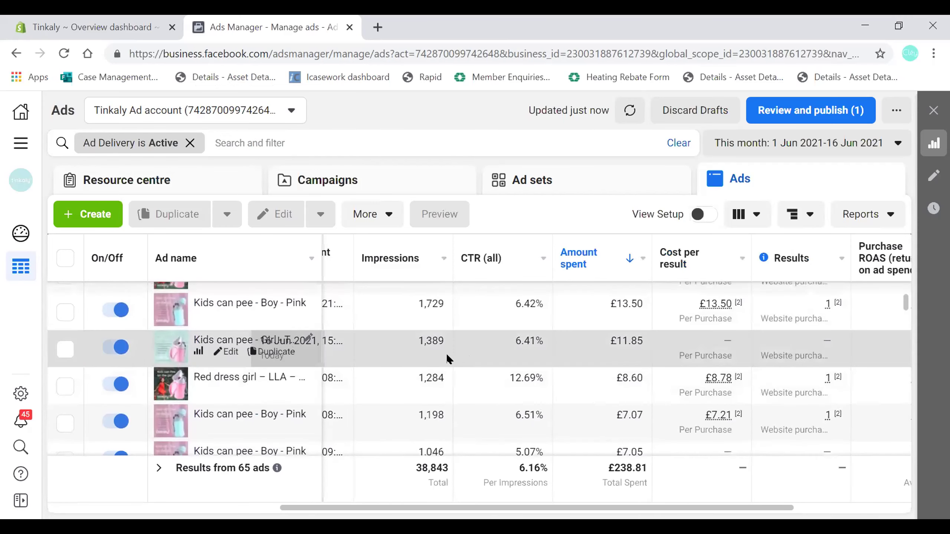
scroll(446, 353, left, 5)
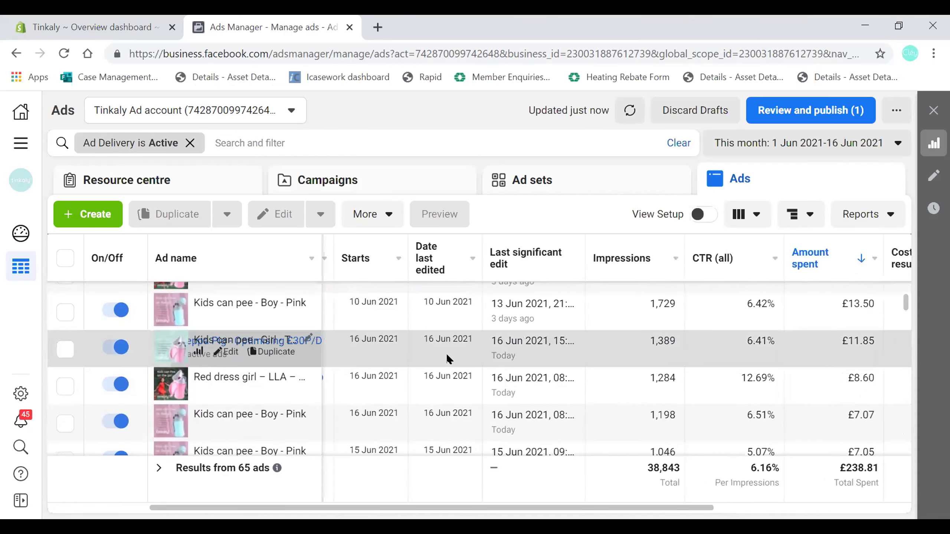
click(64, 351)
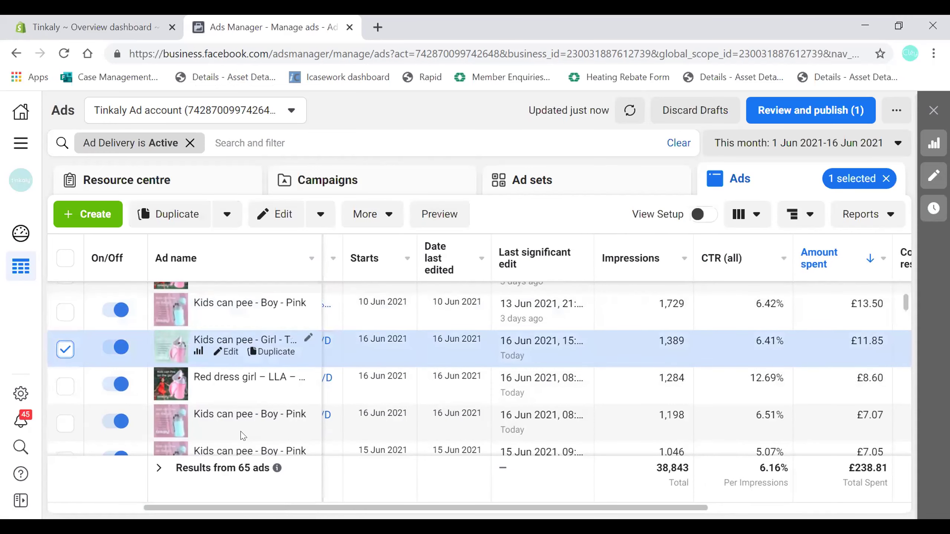
scroll(159, 407, down, 1)
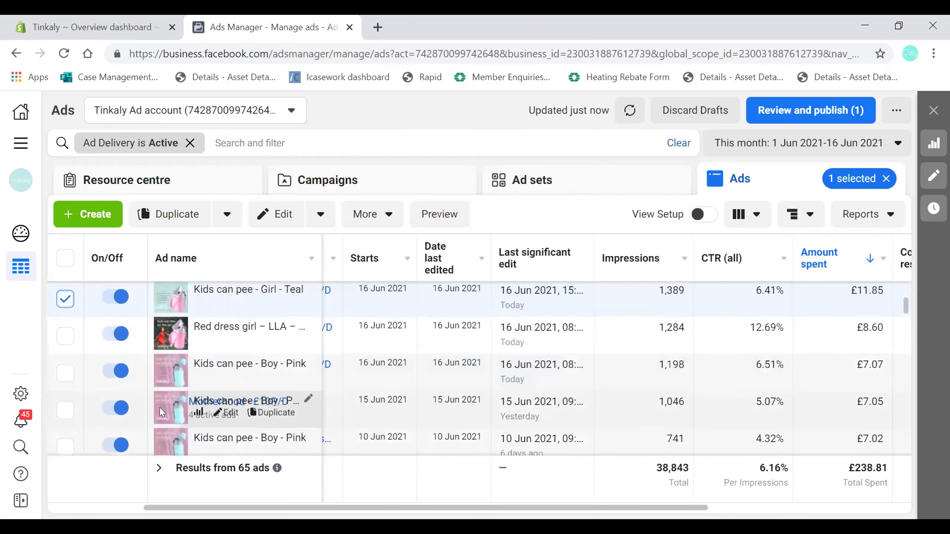
scroll(162, 412, down, 4)
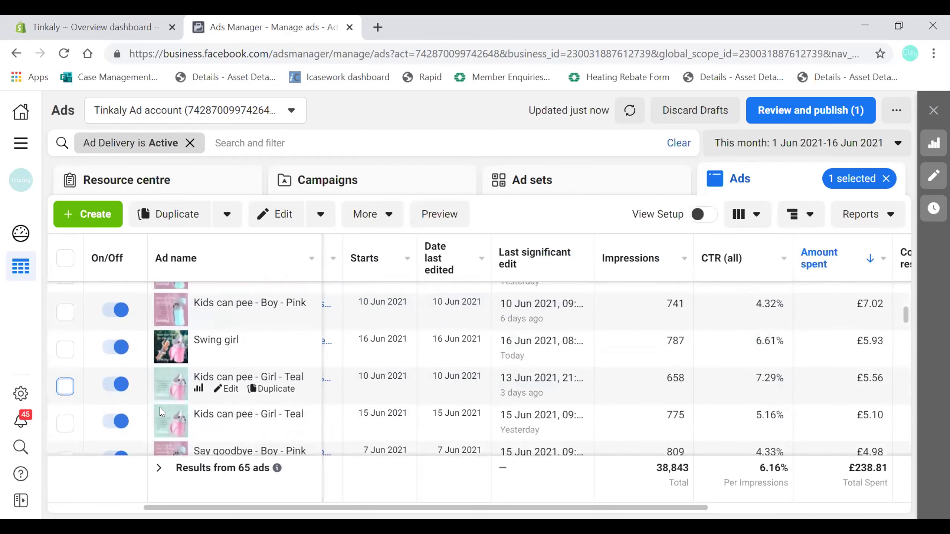
scroll(162, 411, down, 1)
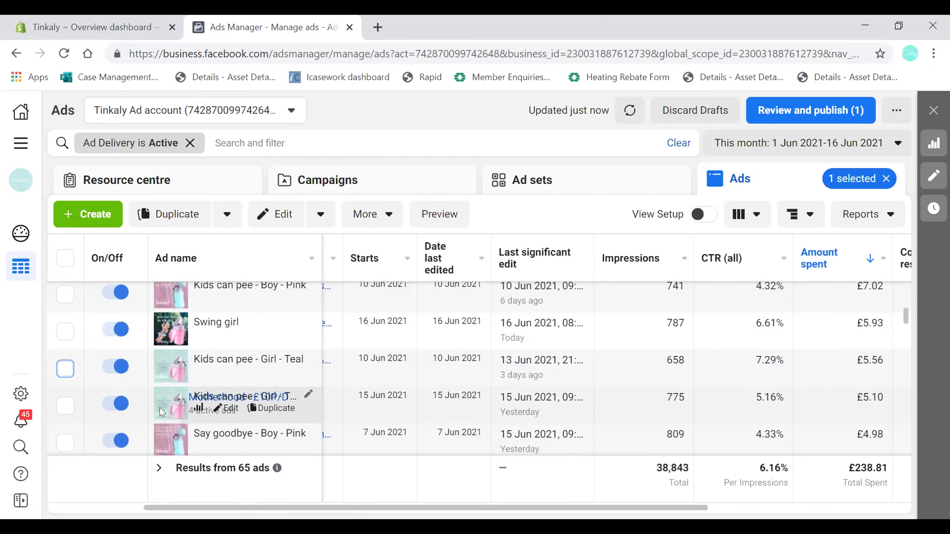
Zoom the page out to 75% so more of the ads table fits.
key(ctrl+minus)
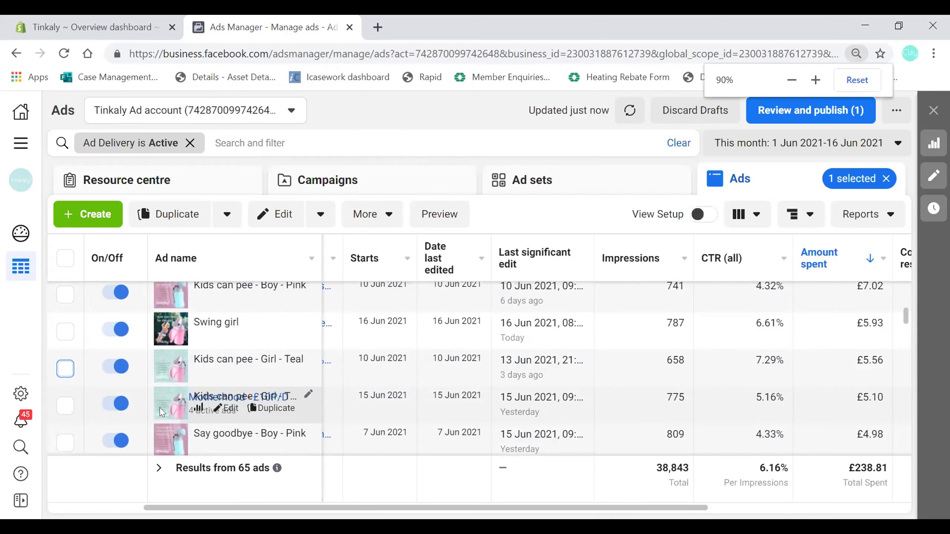
key(ctrl+minus)
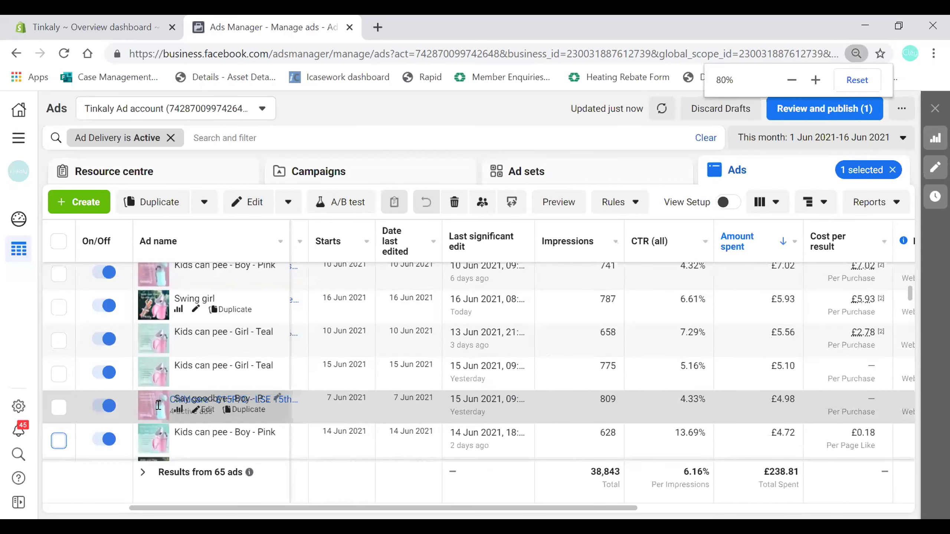
key(ctrl+minus)
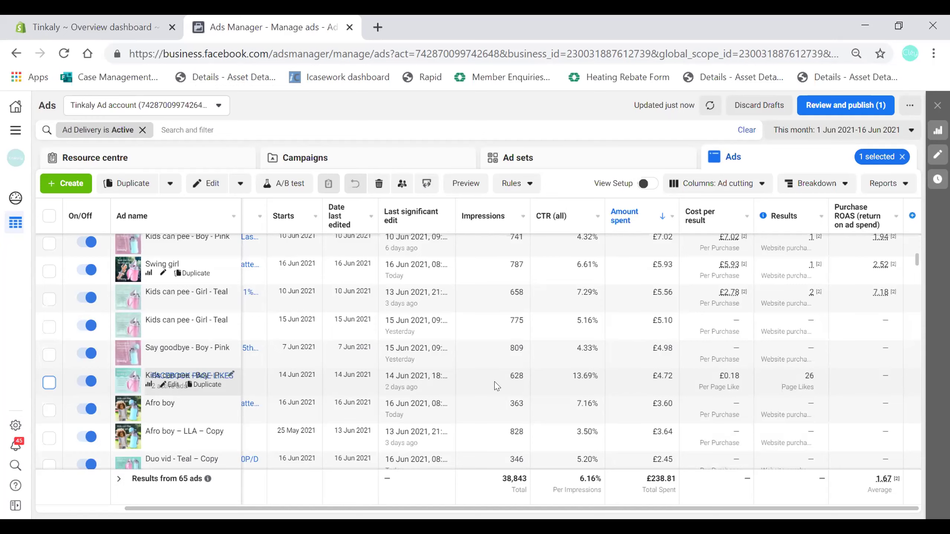
Switch off the no-purchase Kids can pee - Girl - Teal ad (£11.85 spent) and view the ad sets list.
scroll(497, 386, down, 1)
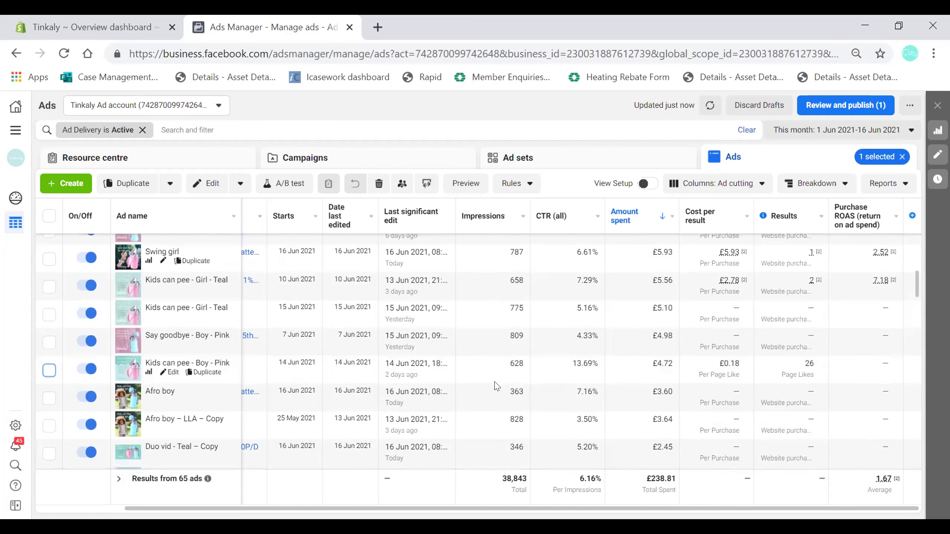
scroll(496, 386, up, 3)
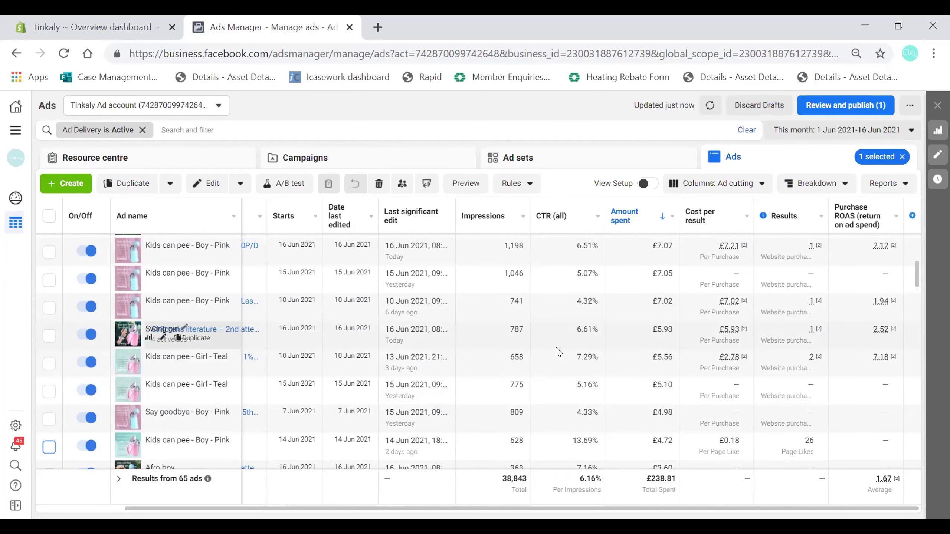
scroll(559, 352, up, 5)
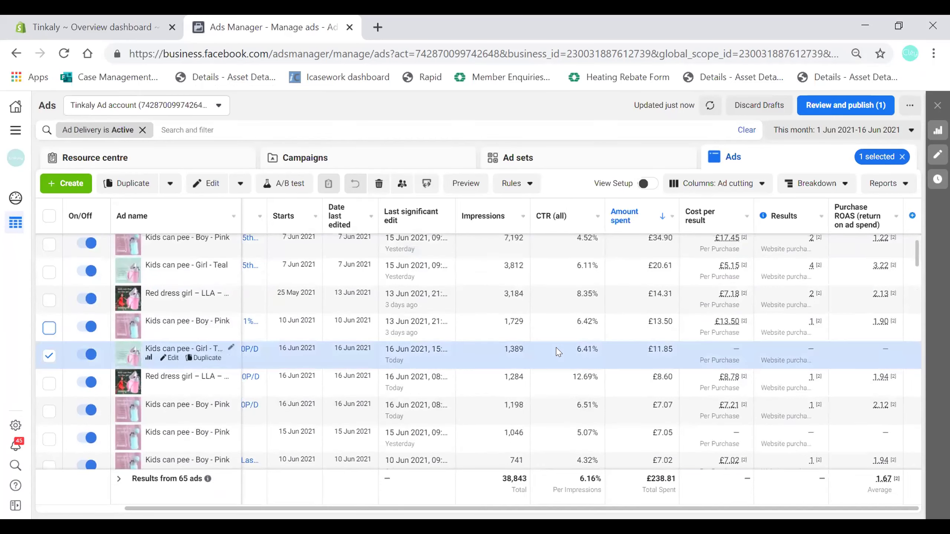
scroll(559, 352, down, 1)
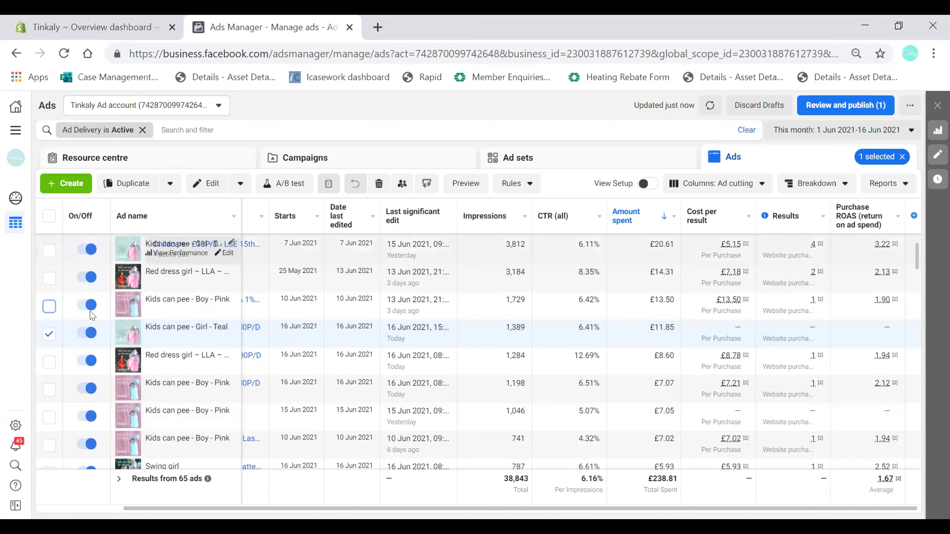
click(89, 332)
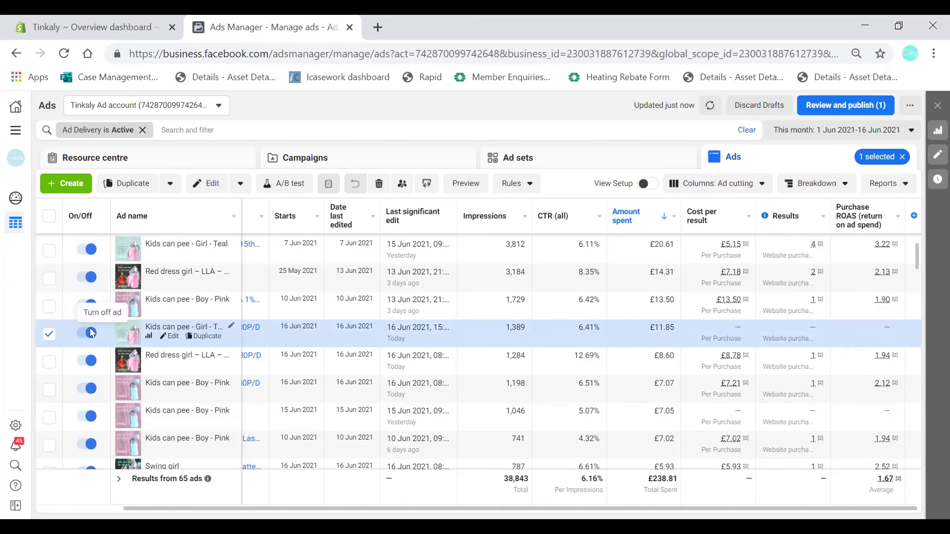
click(507, 158)
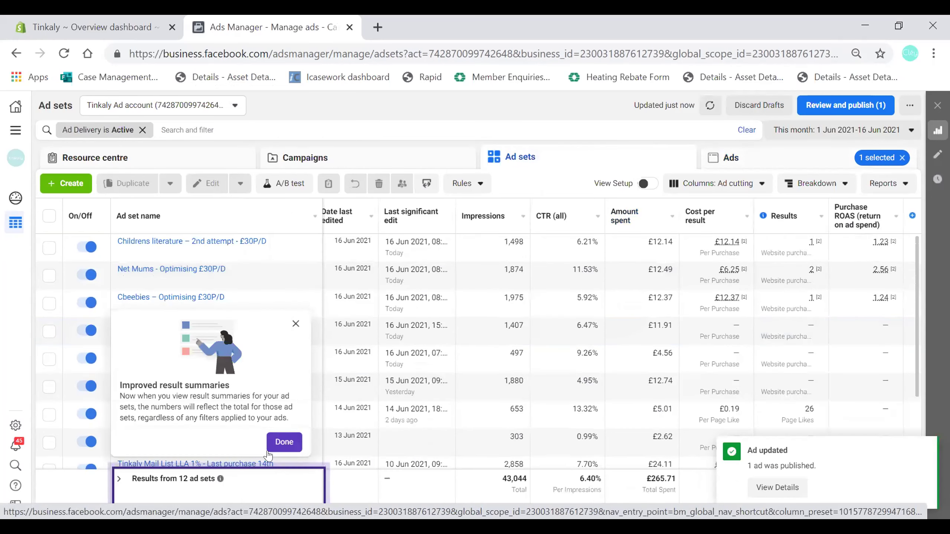
Sort ad sets by amount spent and switch off the Motherhood - £10P/D and Tinkaly Mail List ad sets.
click(295, 323)
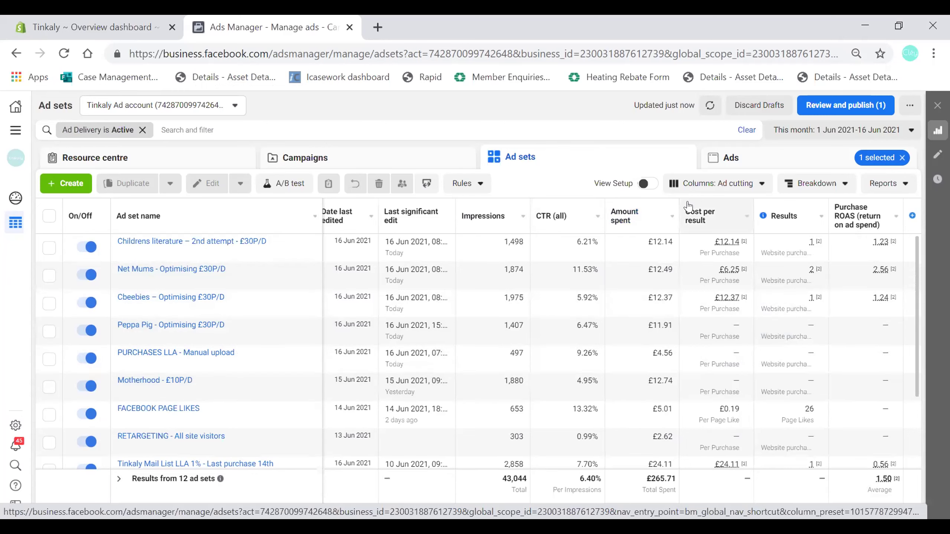
click(610, 220)
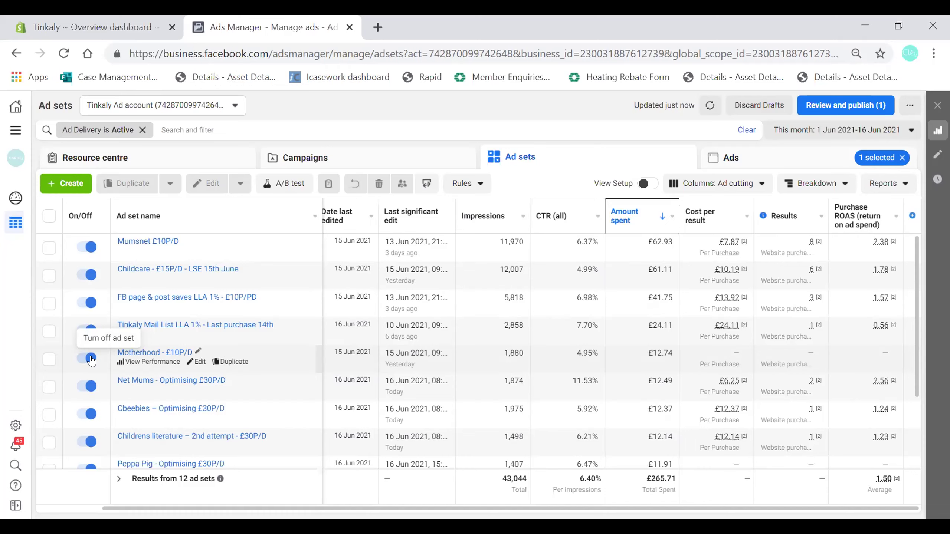
click(90, 358)
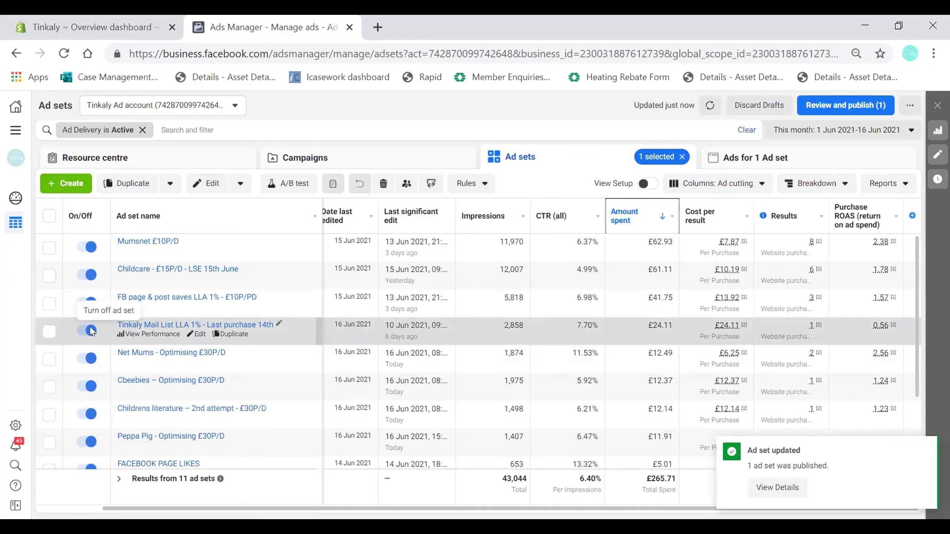
click(91, 330)
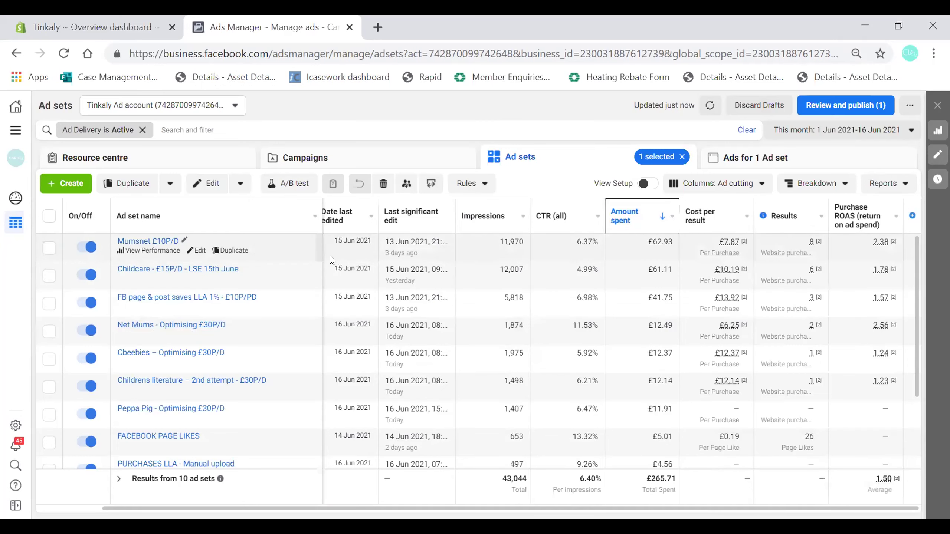
scroll(347, 258, left, 2)
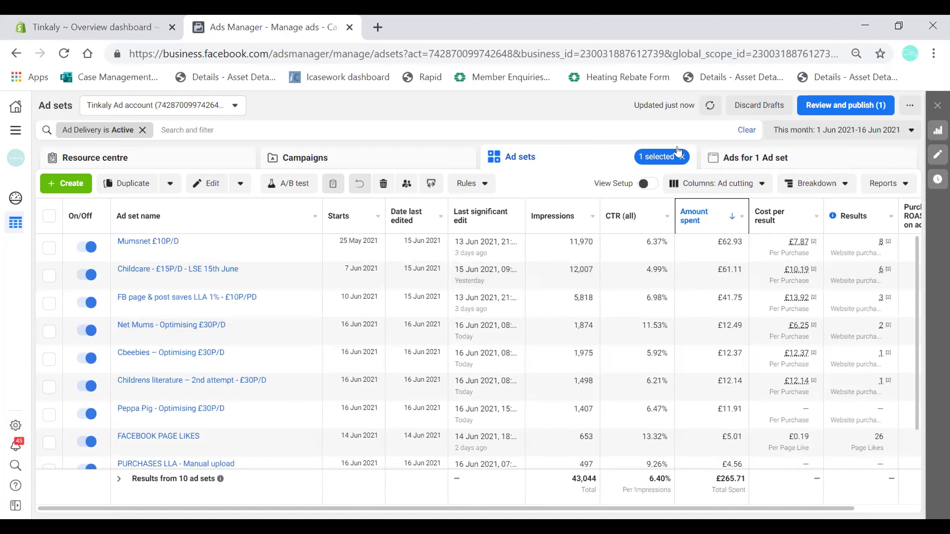
Apply the Performance (Default) column preset so each ad set's daily budget is visible.
click(693, 180)
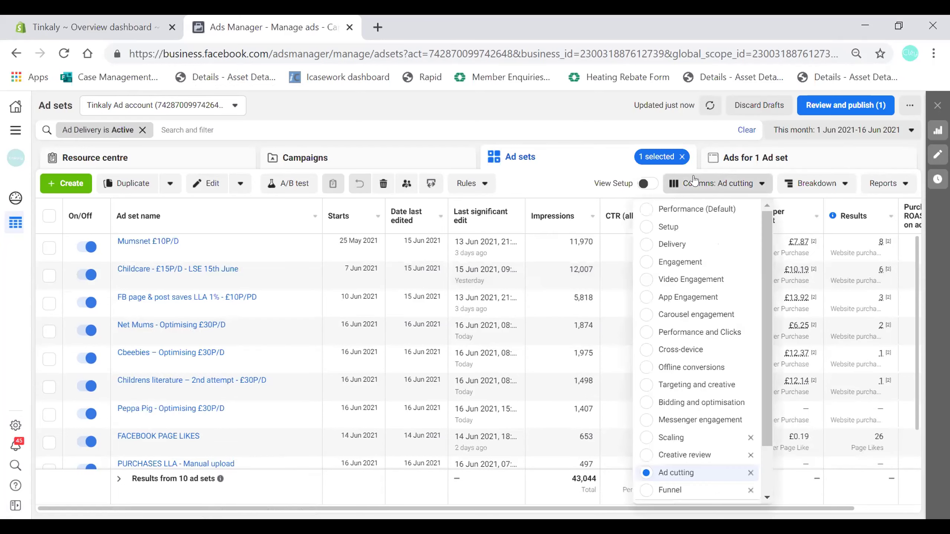
click(692, 208)
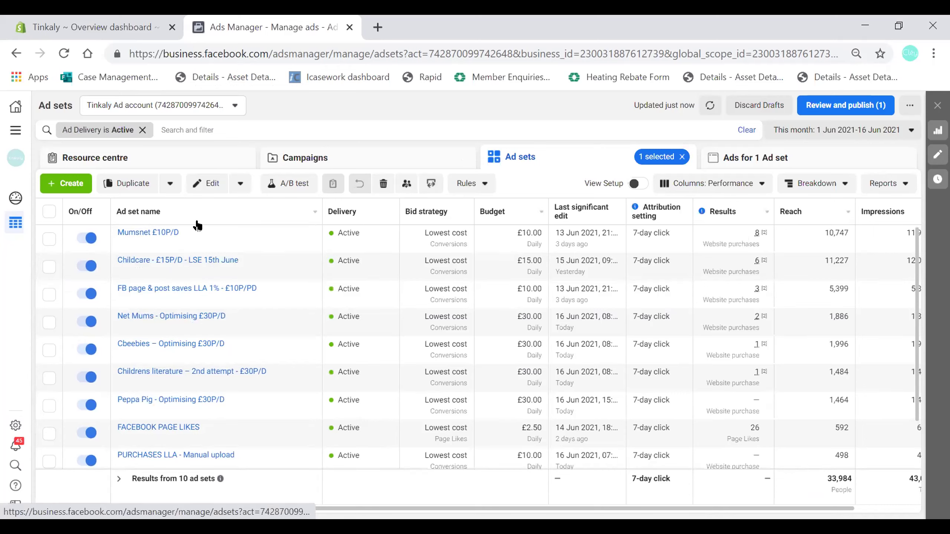
mouse_move(197, 245)
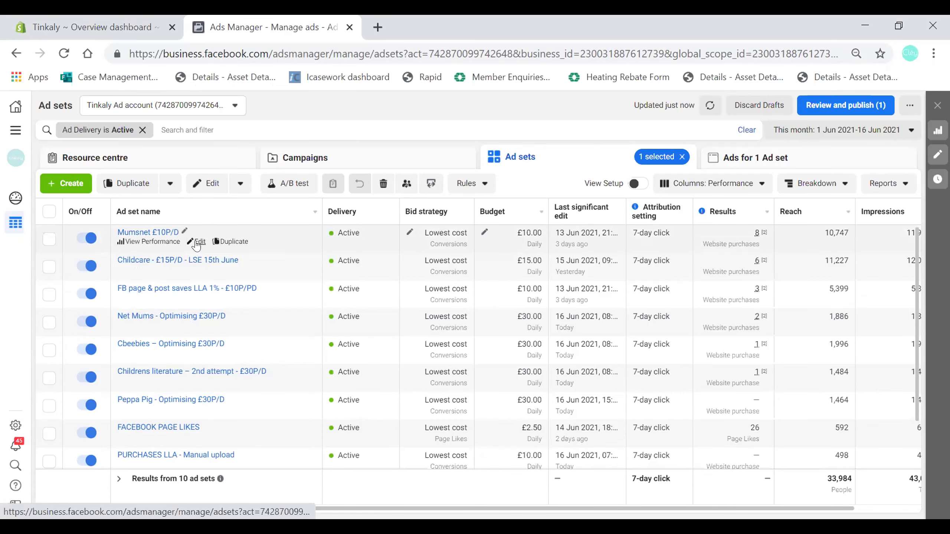
Change the Mumsnet £10P/D ad set's daily budget from £10.00 to £20.00 and publish it.
click(197, 242)
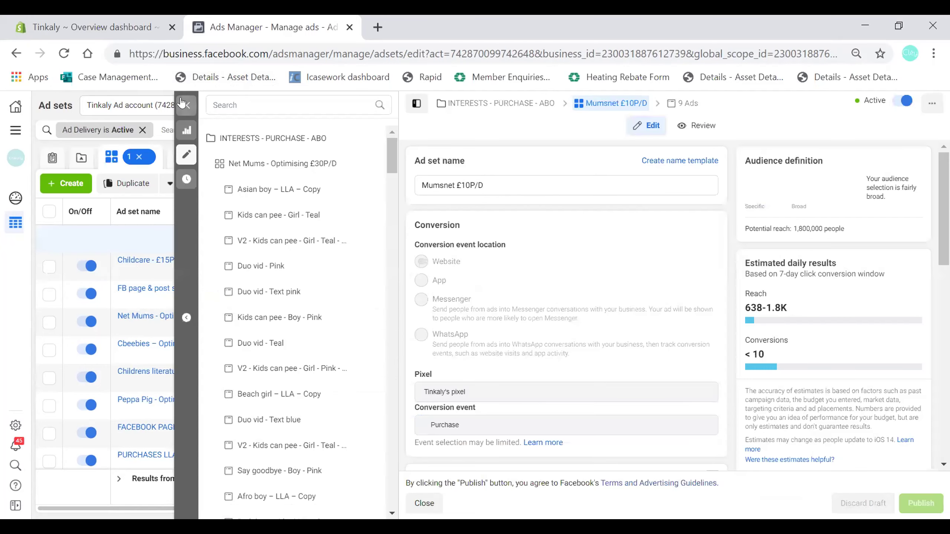
click(182, 102)
click(208, 183)
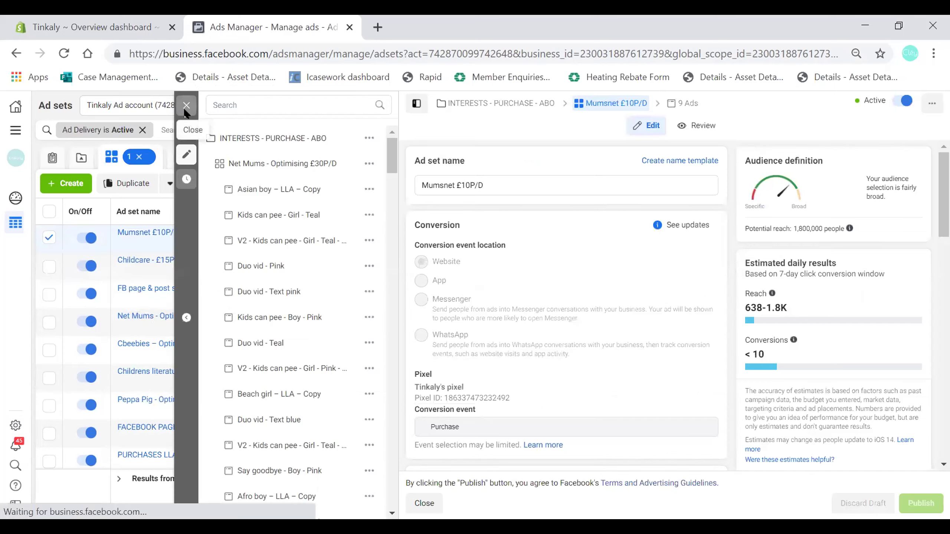
click(186, 107)
click(240, 184)
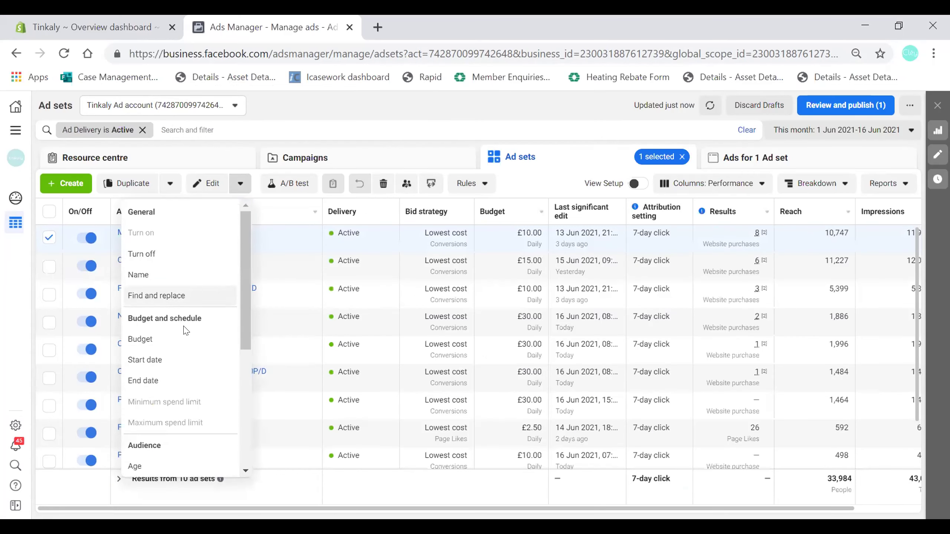
click(180, 338)
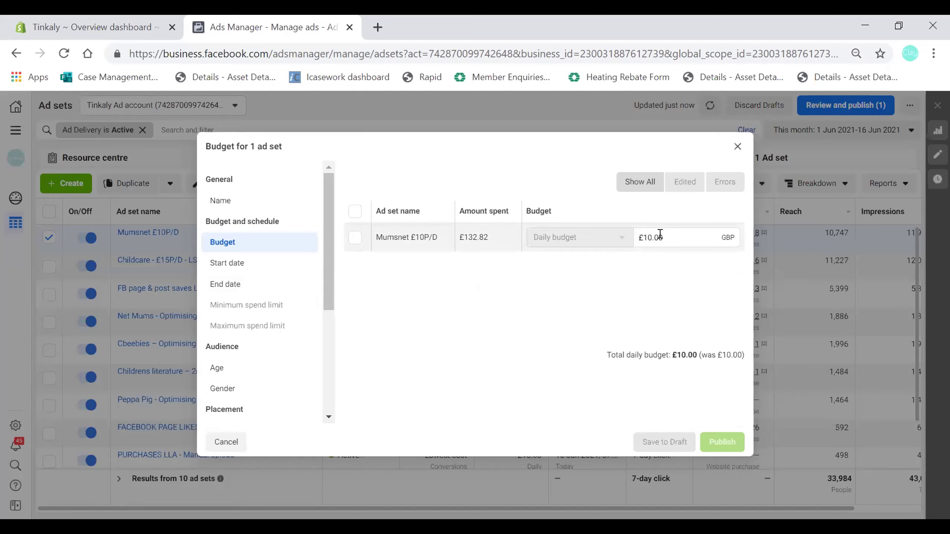
click(644, 235)
key(BackSpace)
text(2)
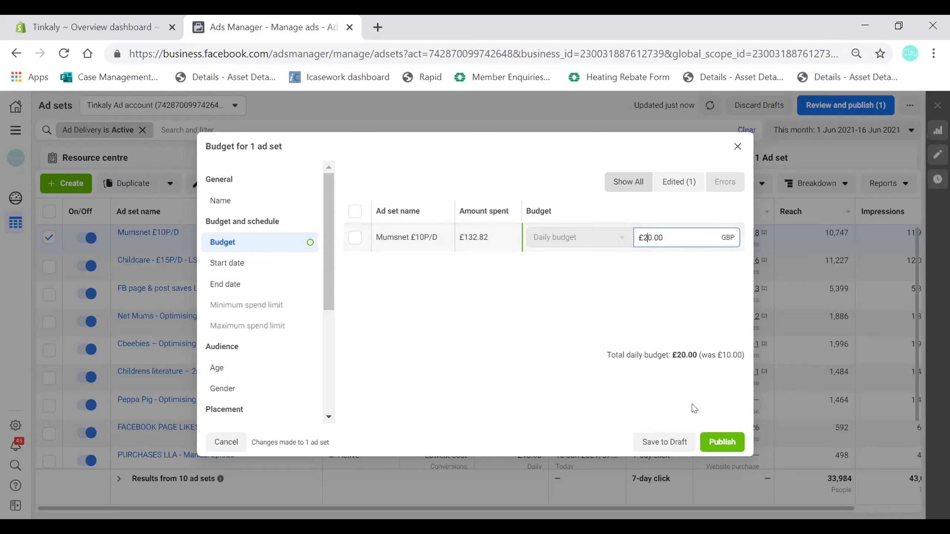
click(720, 441)
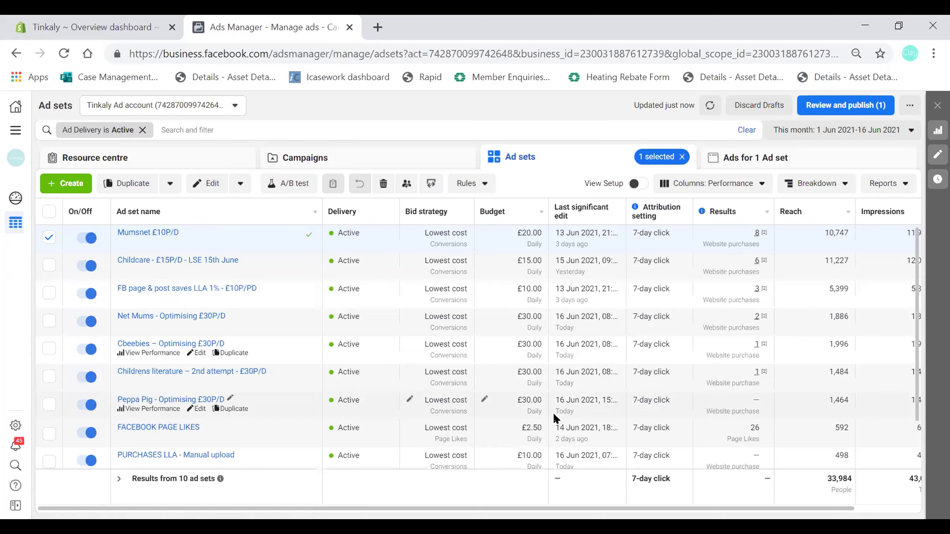
scroll(486, 416, right, 3)
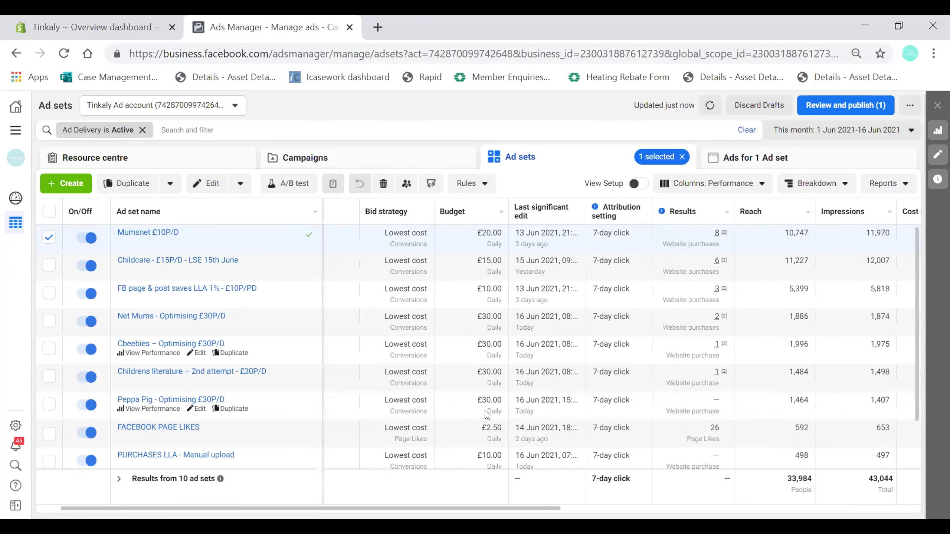
scroll(483, 408, right, 1)
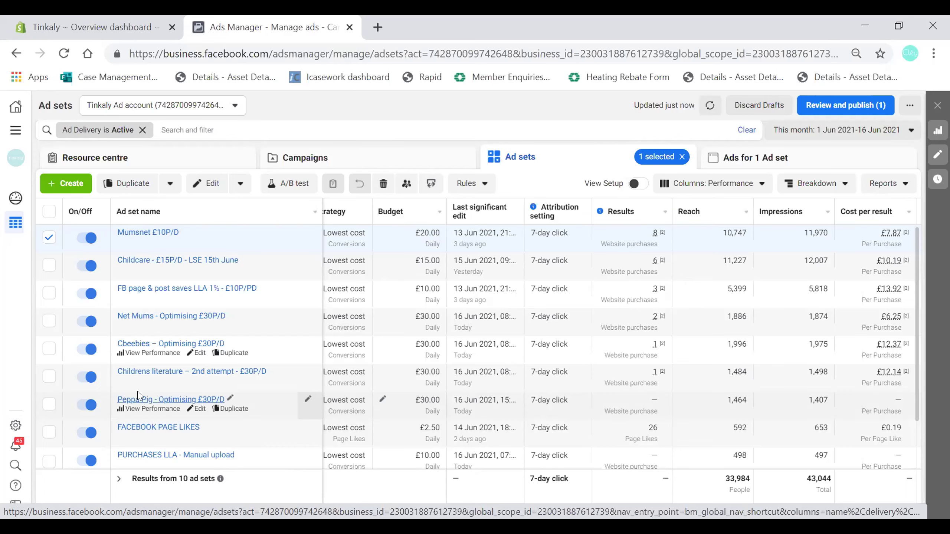
Open the ads inside the Mumsnet ad set and scan across their columns.
click(126, 232)
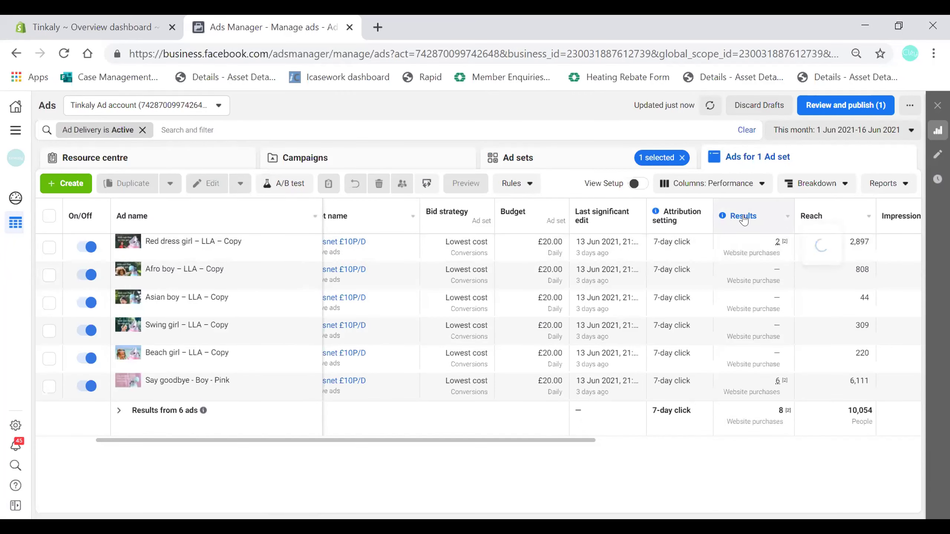
scroll(743, 219, right, 8)
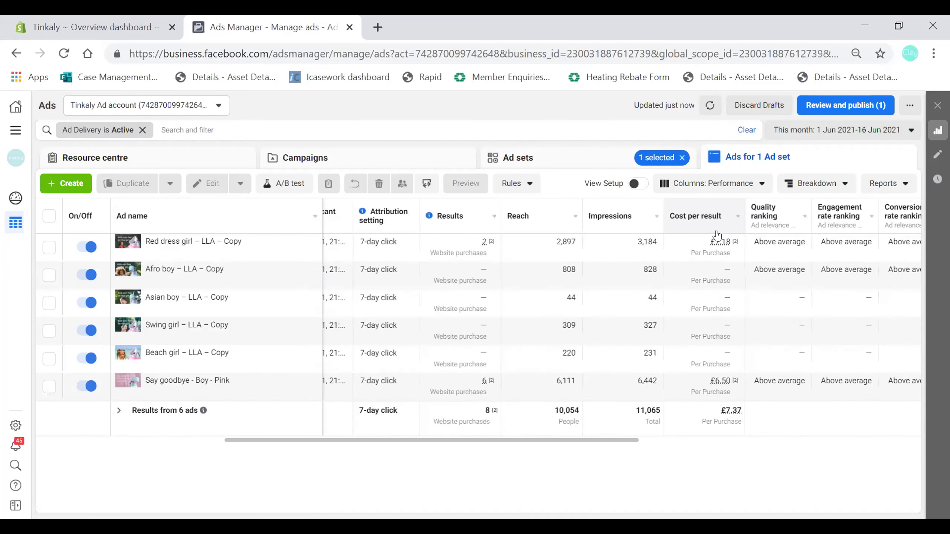
scroll(716, 235, right, 3)
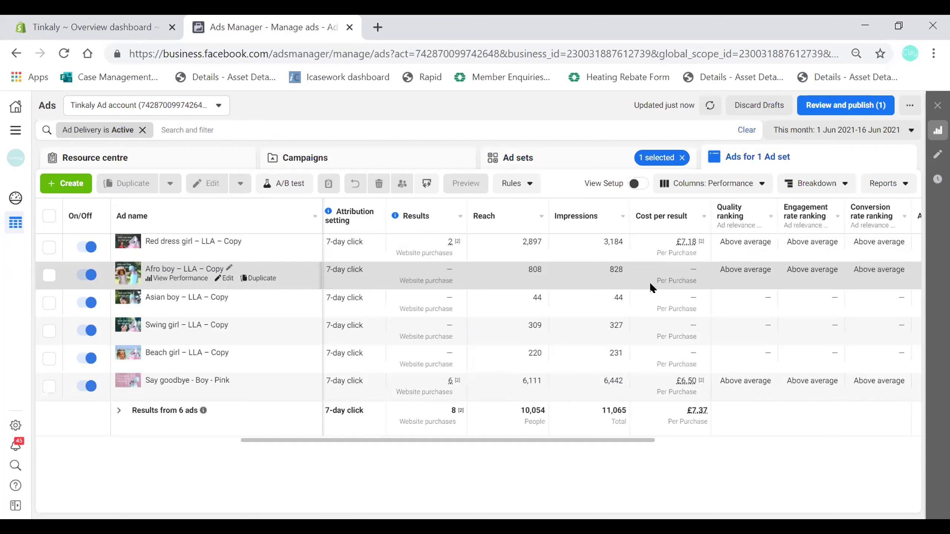
scroll(651, 285, left, 6)
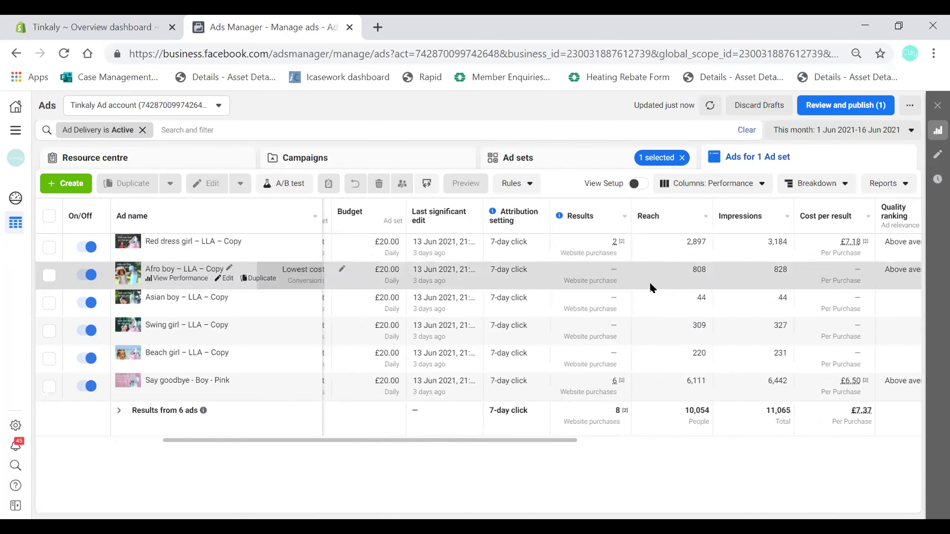
scroll(651, 287, left, 2)
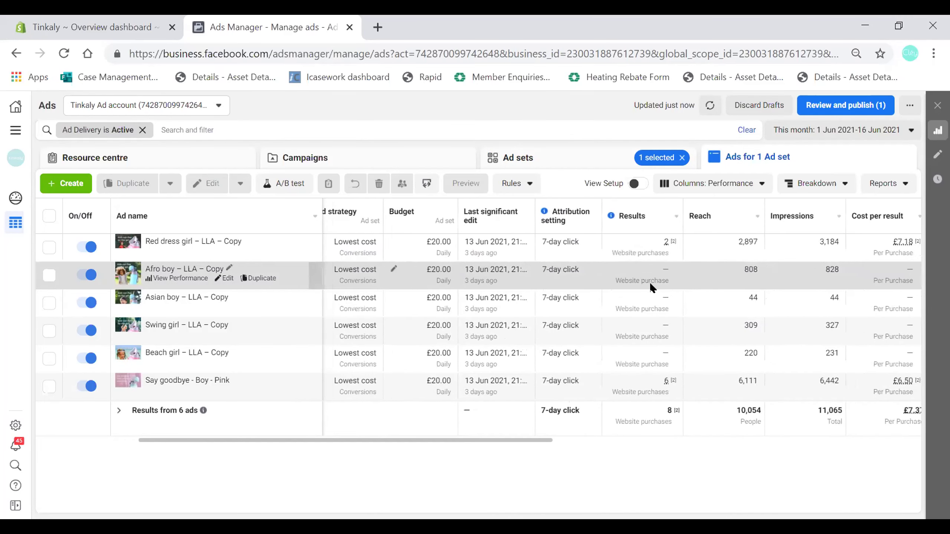
scroll(649, 282, right, 4)
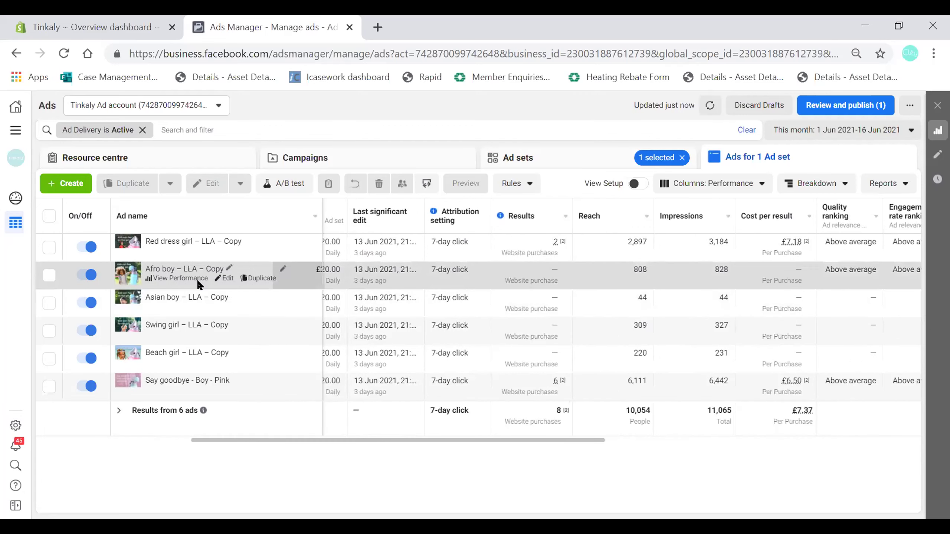
Bulk turn off the Afro boy, Asian boy, Swing girl and Beach girl ads and publish.
click(49, 275)
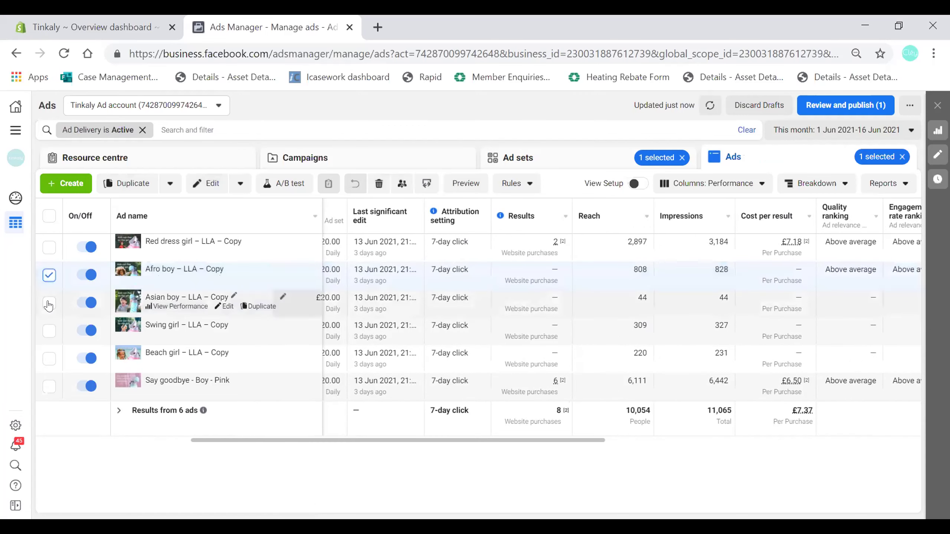
click(49, 304)
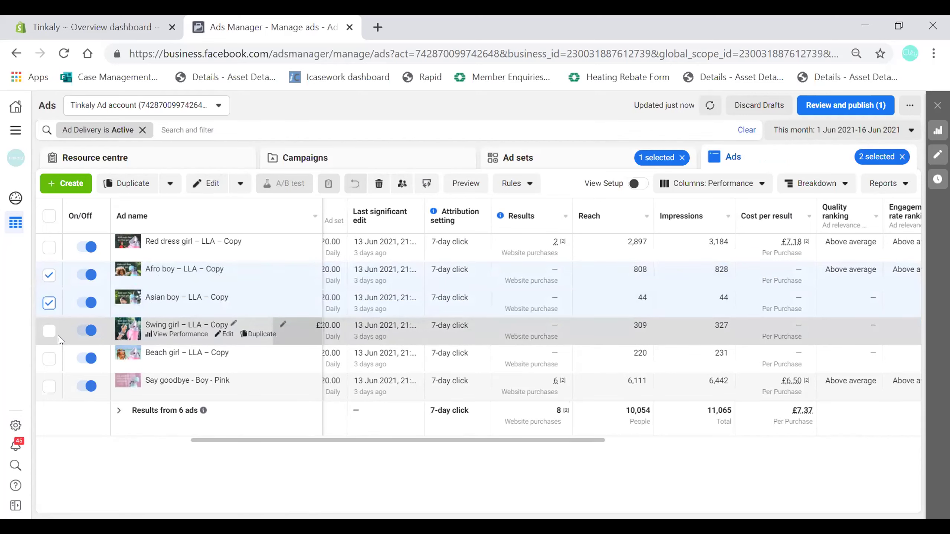
click(49, 330)
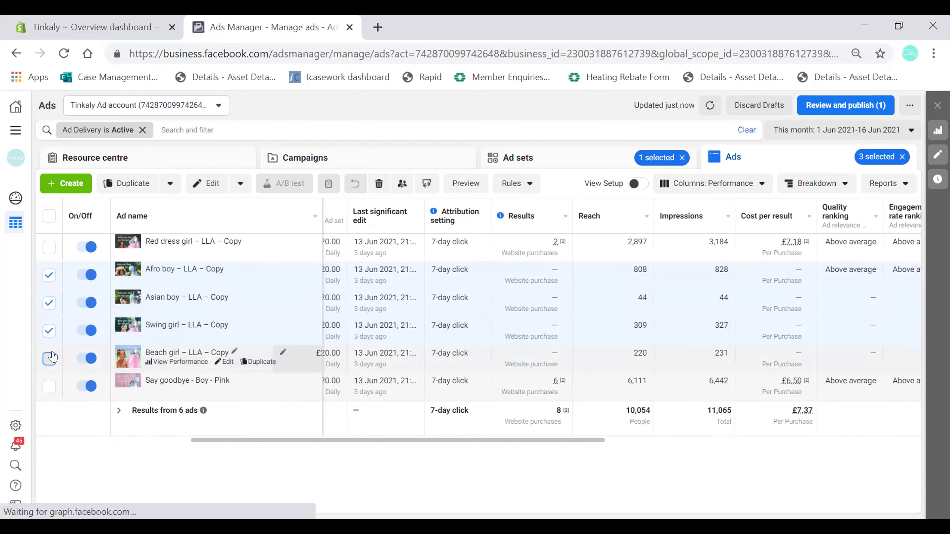
click(53, 357)
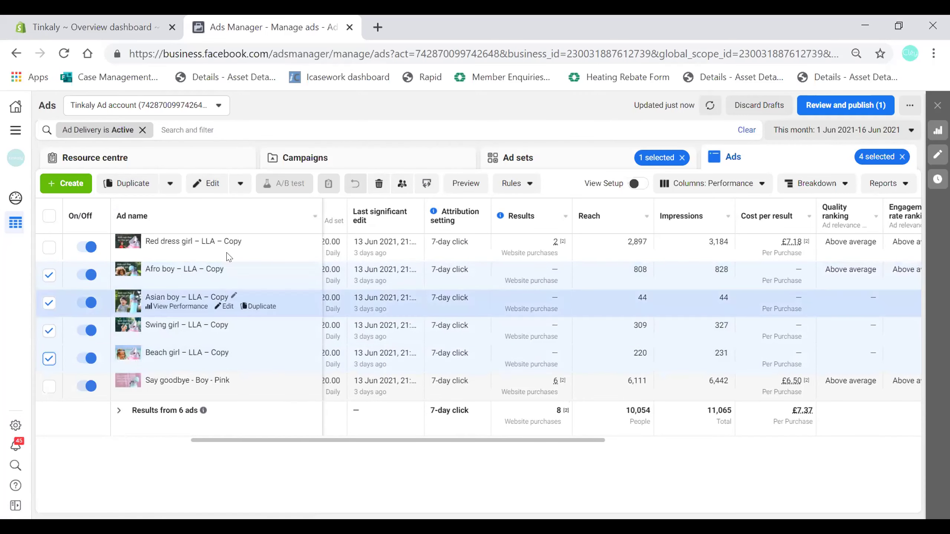
click(238, 184)
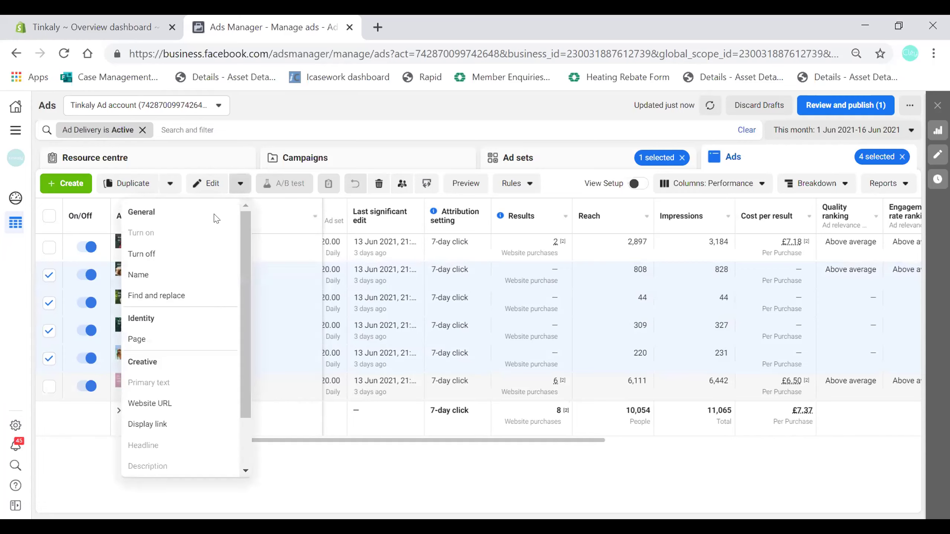
click(176, 254)
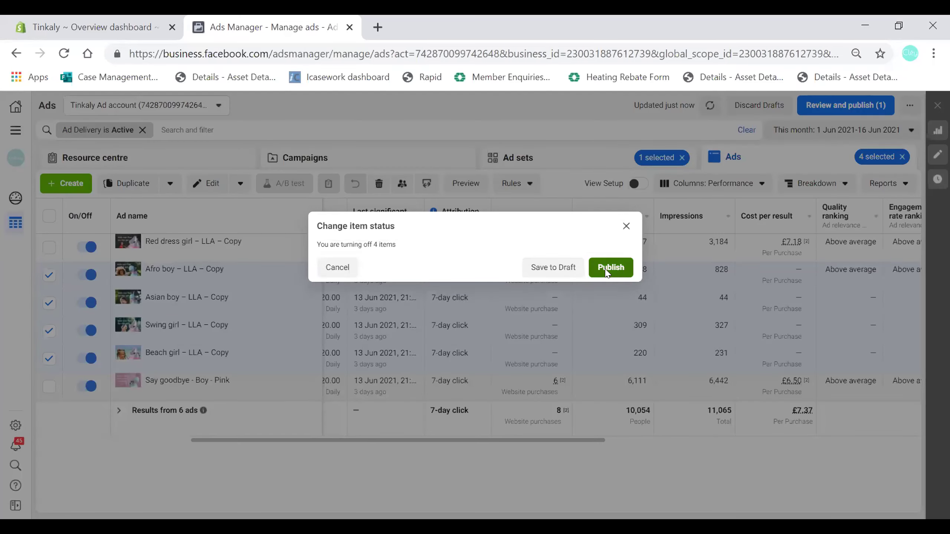
click(607, 268)
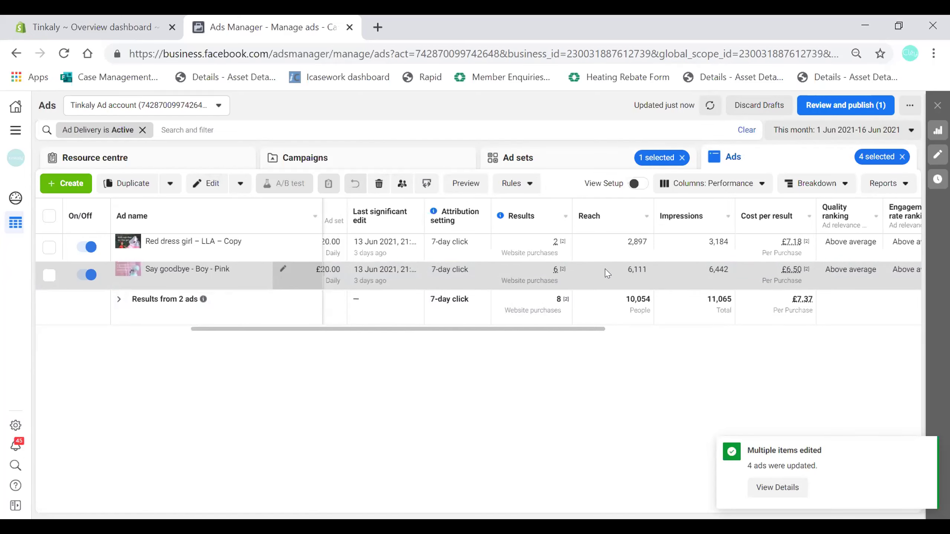
Review the two remaining ads' metrics and refresh the table to £53.38 total spent.
scroll(669, 250, right, 5)
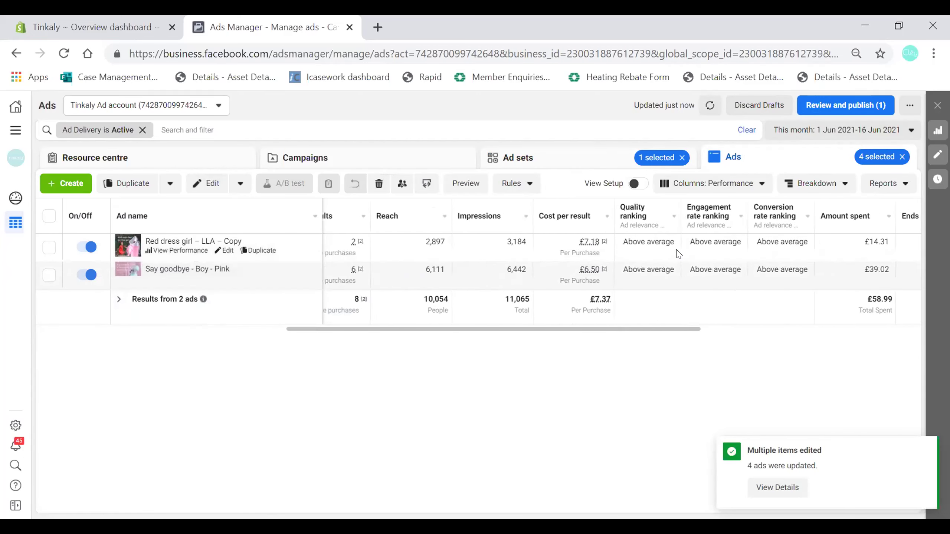
scroll(678, 254, right, 5)
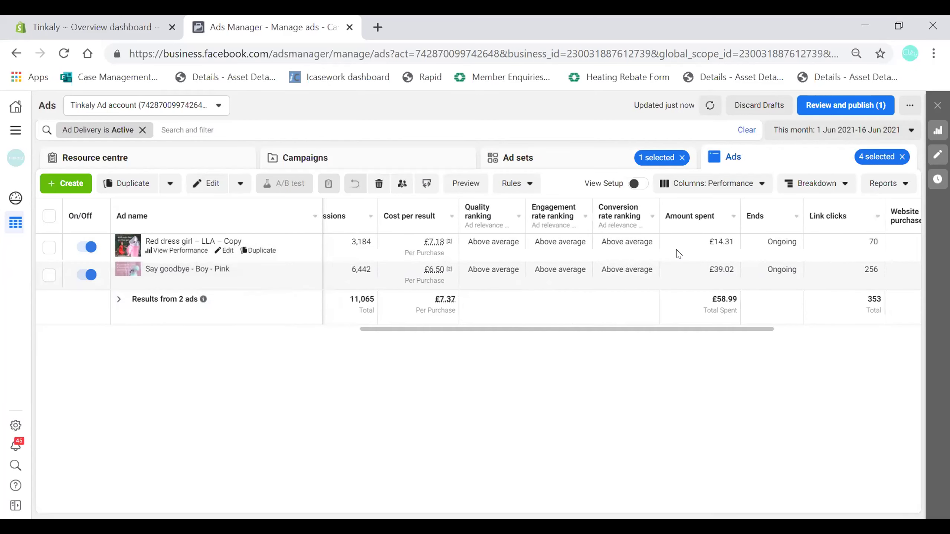
scroll(678, 254, right, 10)
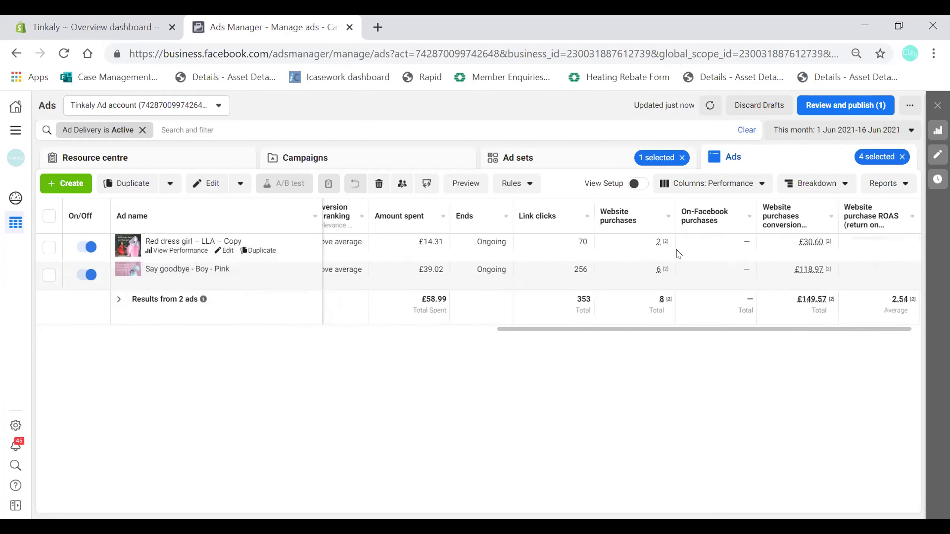
scroll(679, 254, right, 1)
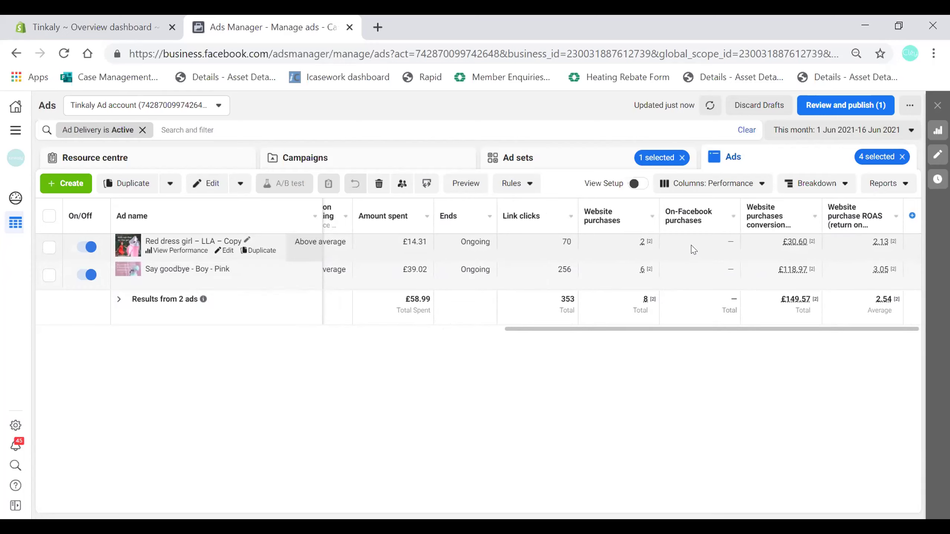
click(702, 100)
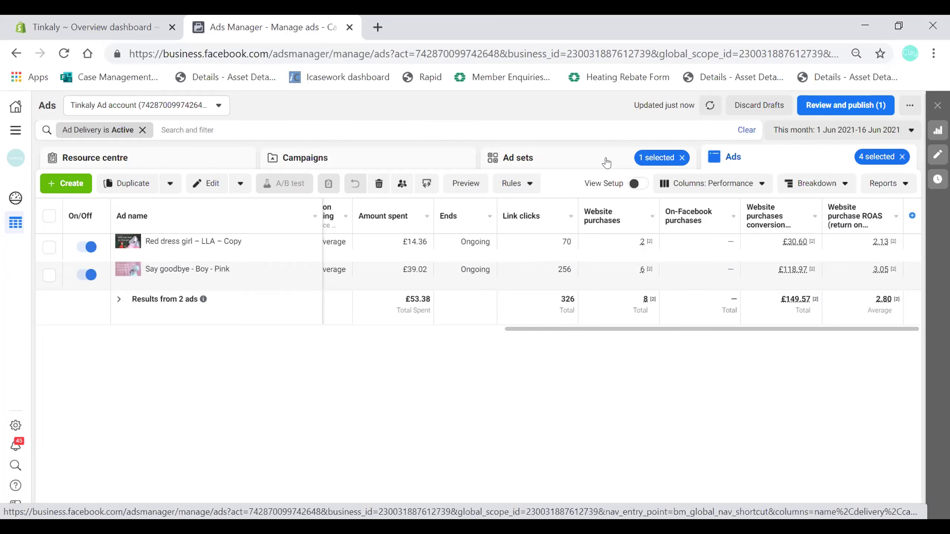
Return to the Ad sets view showing 10 active ad sets and £228.68 spent.
click(606, 161)
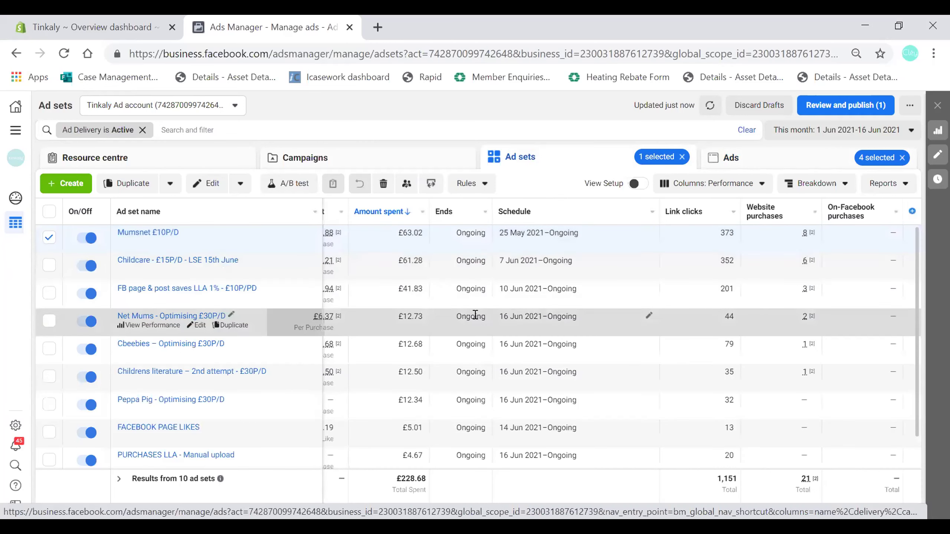
scroll(474, 314, left, 5)
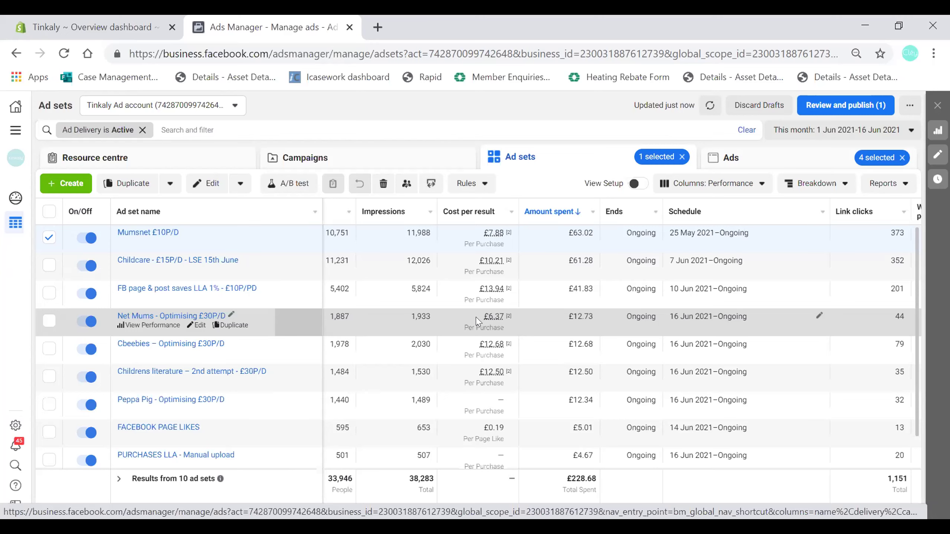
scroll(476, 322, left, 7)
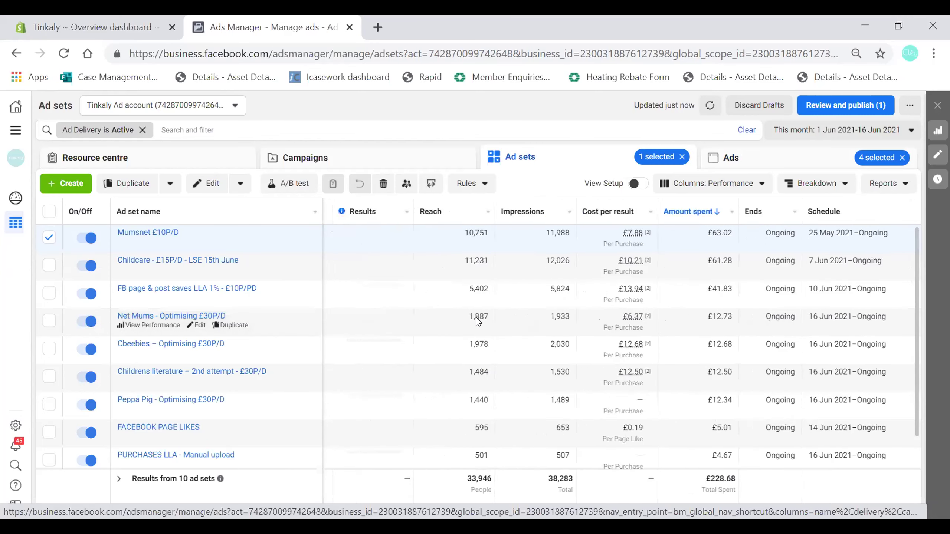
scroll(476, 322, left, 3)
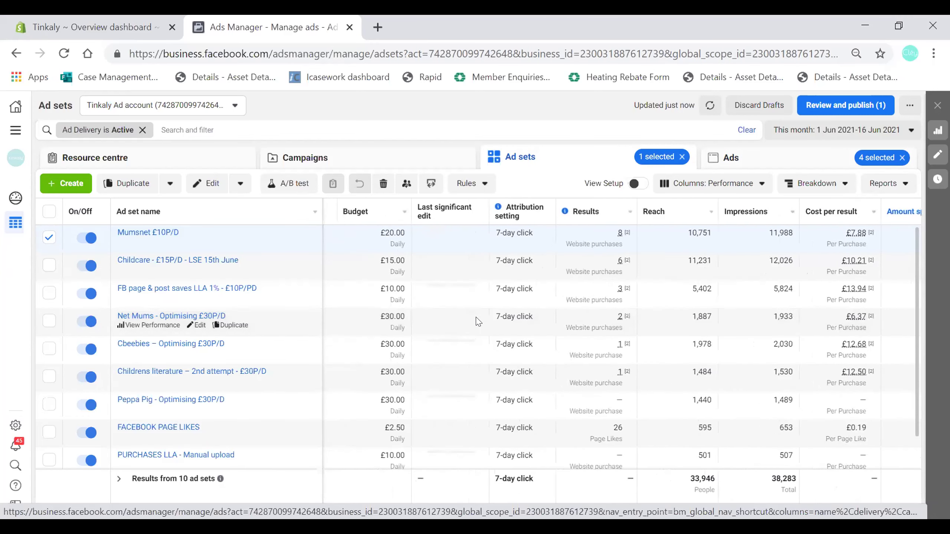
scroll(477, 322, left, 3)
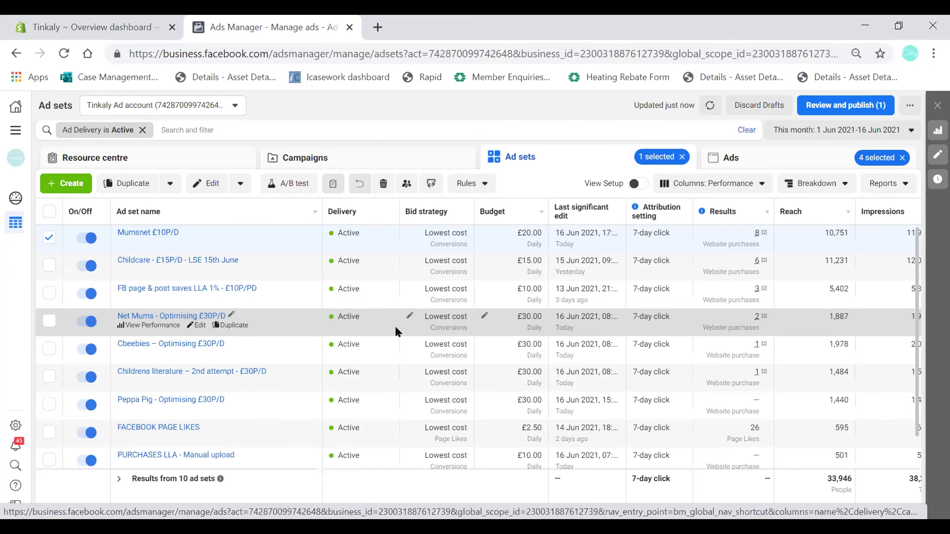
scroll(394, 325, right, 5)
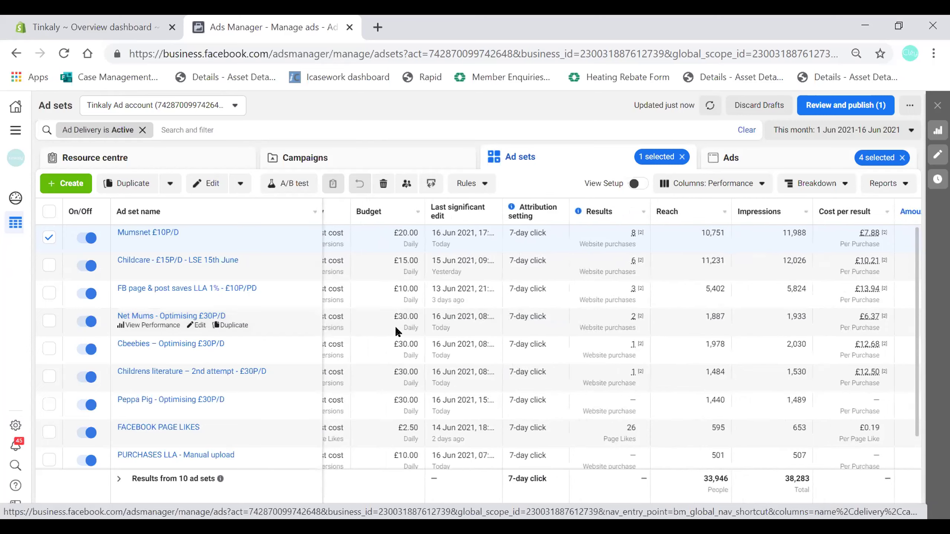
scroll(395, 325, right, 3)
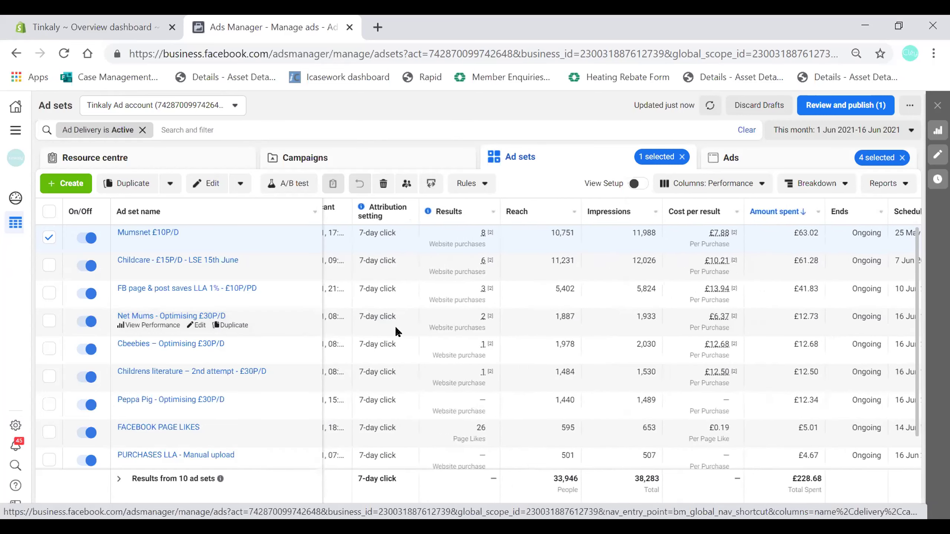
scroll(395, 325, right, 3)
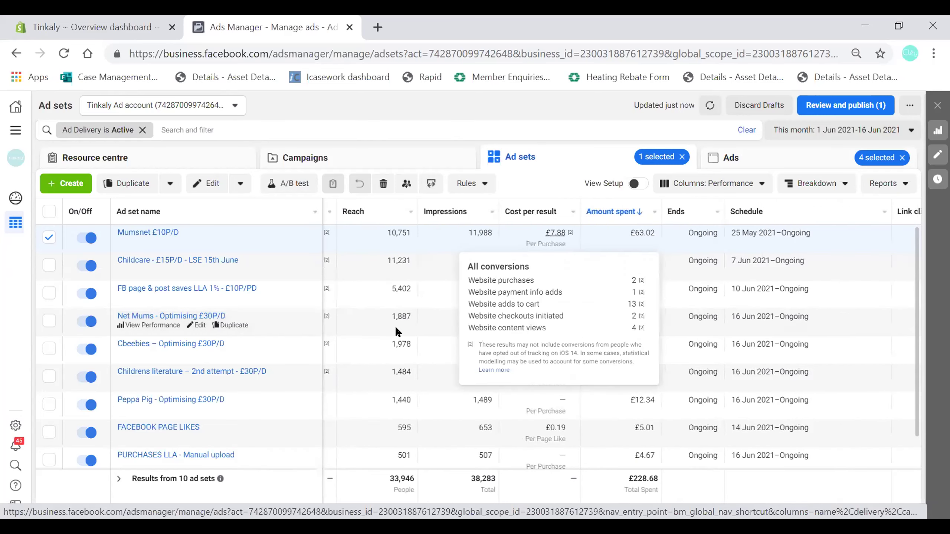
scroll(395, 325, right, 3)
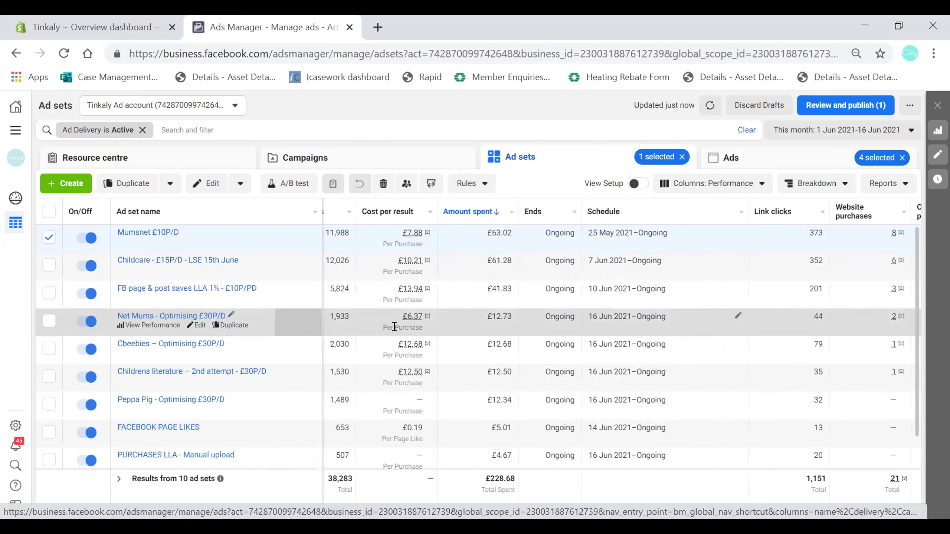
scroll(396, 329, right, 2)
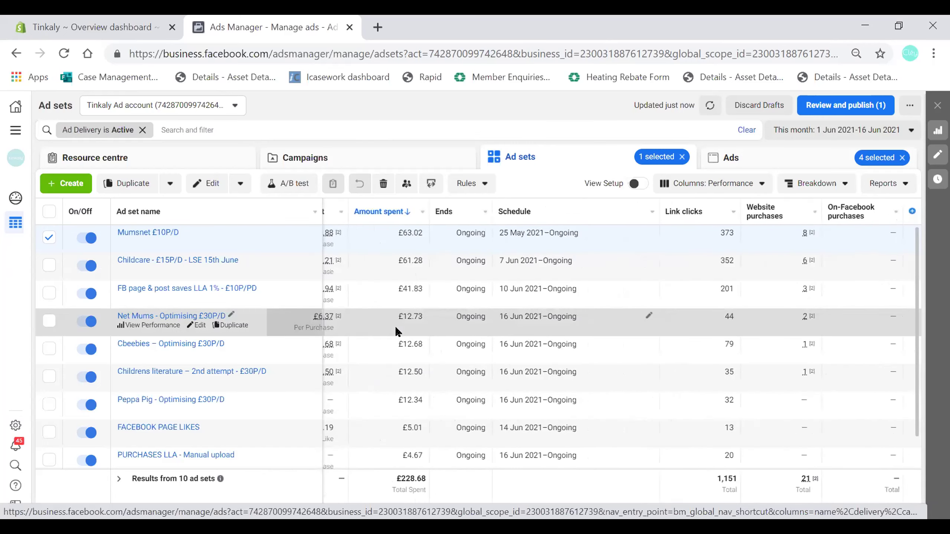
scroll(395, 325, left, 8)
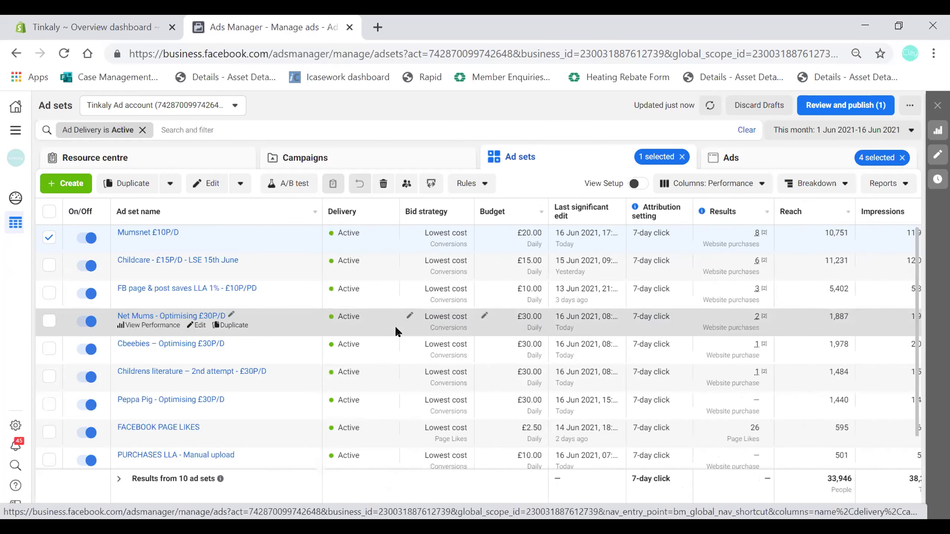